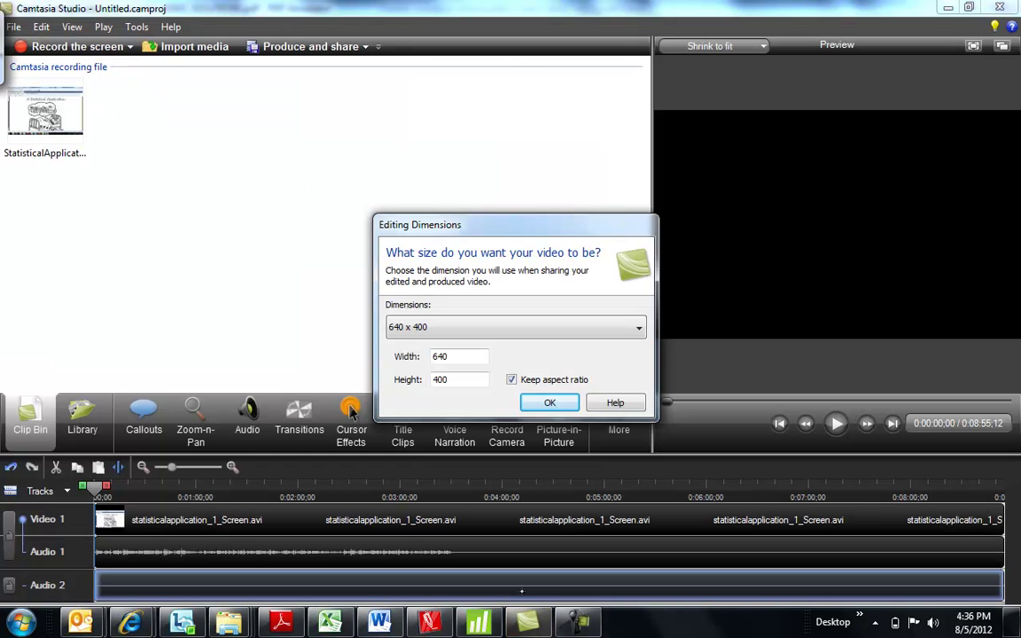
- Apply 640 x 400 video dimensions in Camtasia and bring the lecture-notes PDF forward
left_click(550, 404)
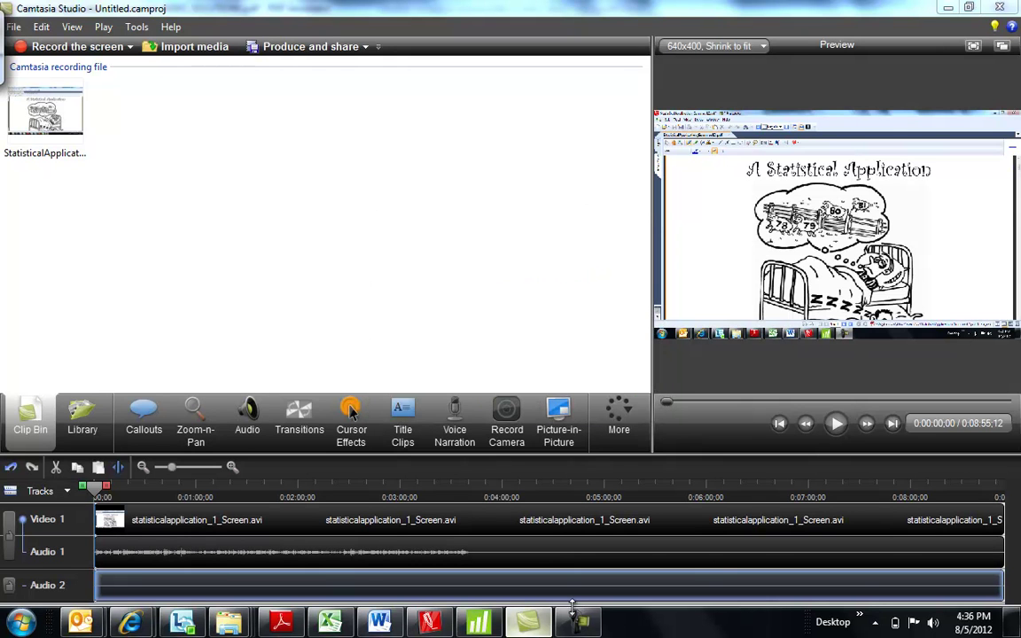
left_click(429, 621)
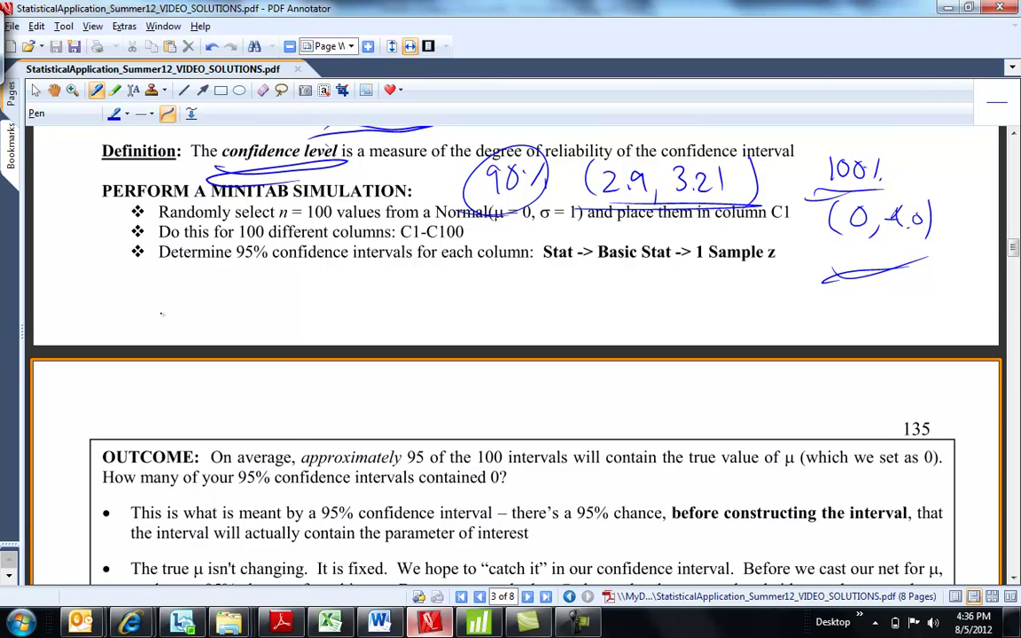
- Sketch a baseline and bell curve under the steps, marking the centre 0 and spread 1
left_click_drag(62, 324, 122, 326)
left_click_drag(159, 327, 187, 327)
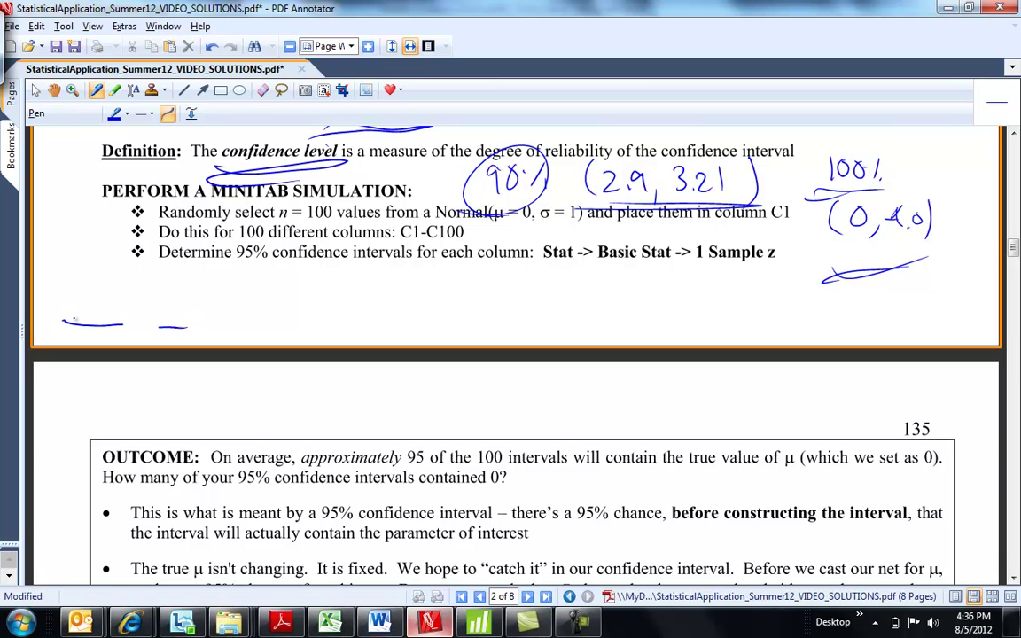
left_click_drag(121, 325, 162, 326)
left_click_drag(63, 320, 265, 331)
left_click_drag(64, 315, 218, 325)
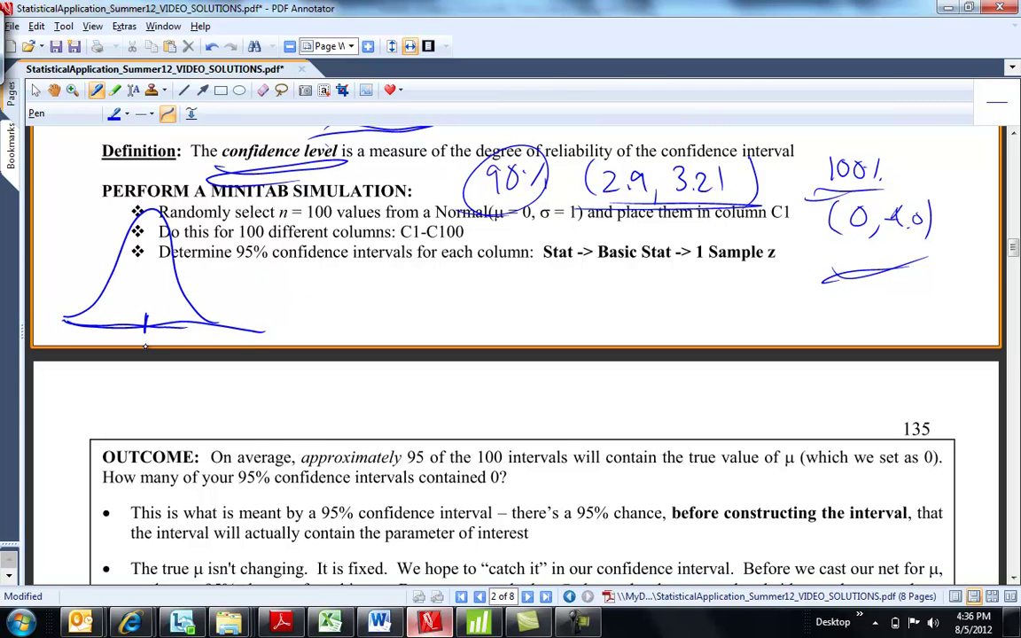
left_click_drag(145, 315, 144, 337)
mouse_move(145, 296)
left_mouse_down()
mouse_move(169, 298)
mouse_move(153, 290)
left_mouse_up()
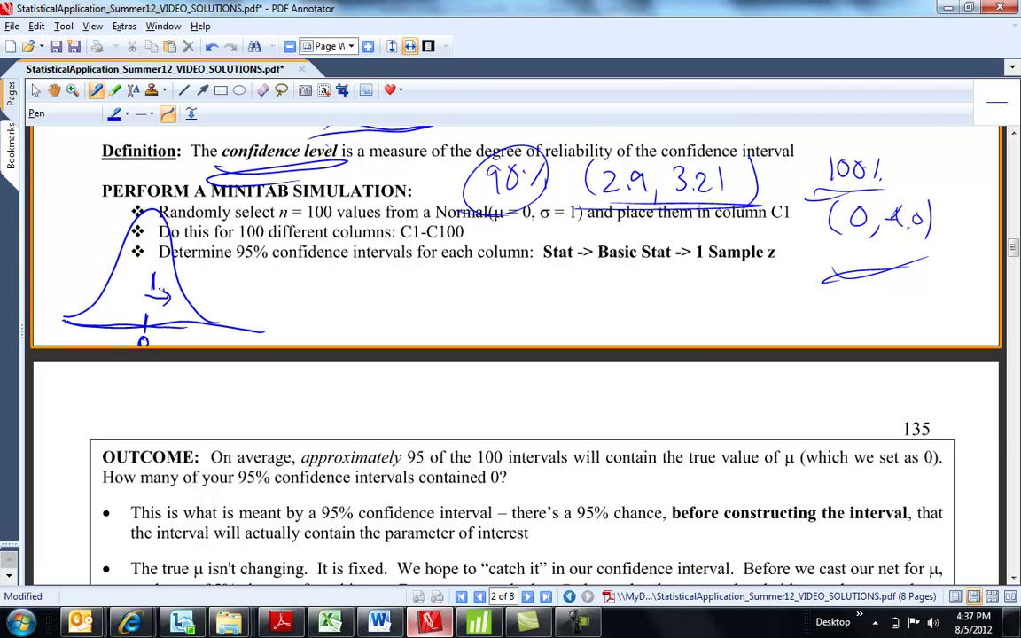
- Draw an arrow from the curve and handwrite the samples X1, X2, X3, …, X100
left_click_drag(174, 277, 226, 275)
mouse_move(220, 269)
left_mouse_down()
mouse_move(229, 282)
mouse_move(228, 273)
left_mouse_up()
mouse_move(253, 273)
left_mouse_down()
mouse_move(324, 287)
mouse_move(326, 305)
mouse_move(345, 310)
mouse_move(361, 285)
mouse_move(396, 306)
mouse_move(463, 310)
left_mouse_up()
mouse_move(499, 285)
left_mouse_down()
mouse_move(519, 300)
mouse_move(502, 308)
mouse_move(529, 308)
left_mouse_up()
left_click_drag(537, 297, 536, 297)
left_click_drag(546, 297, 546, 297)
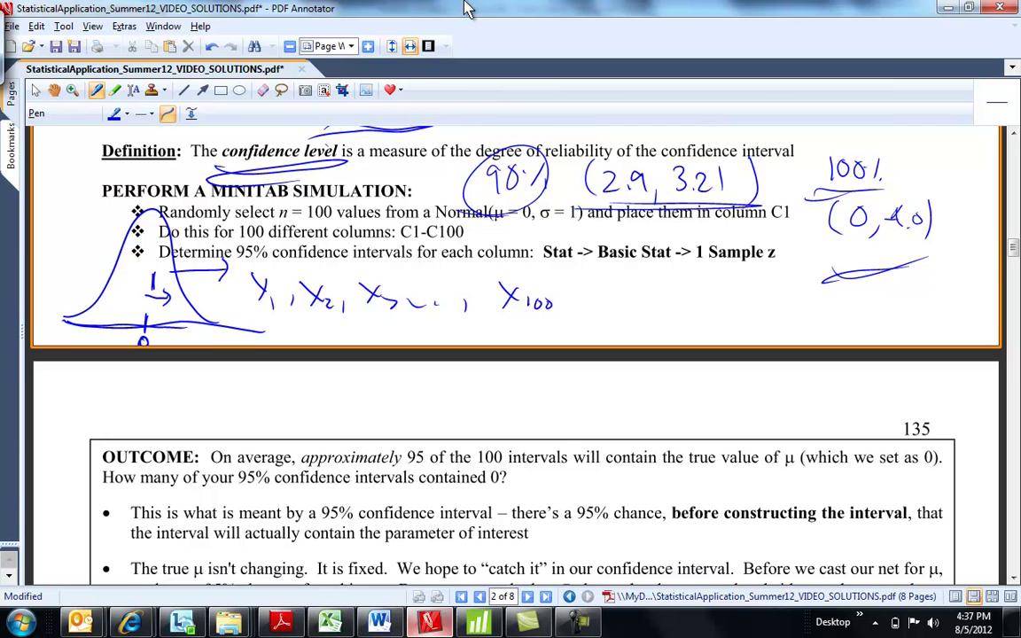
- Generate 100 rows of Normal random data, mean 0 and SD 1, stored in C1
left_click(479, 620)
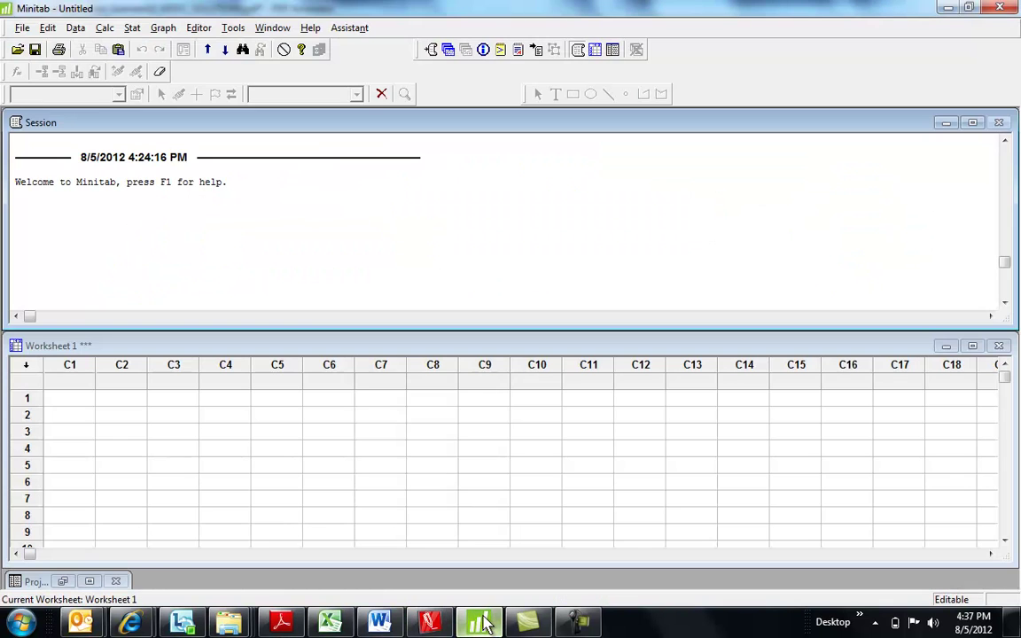
left_click(105, 28)
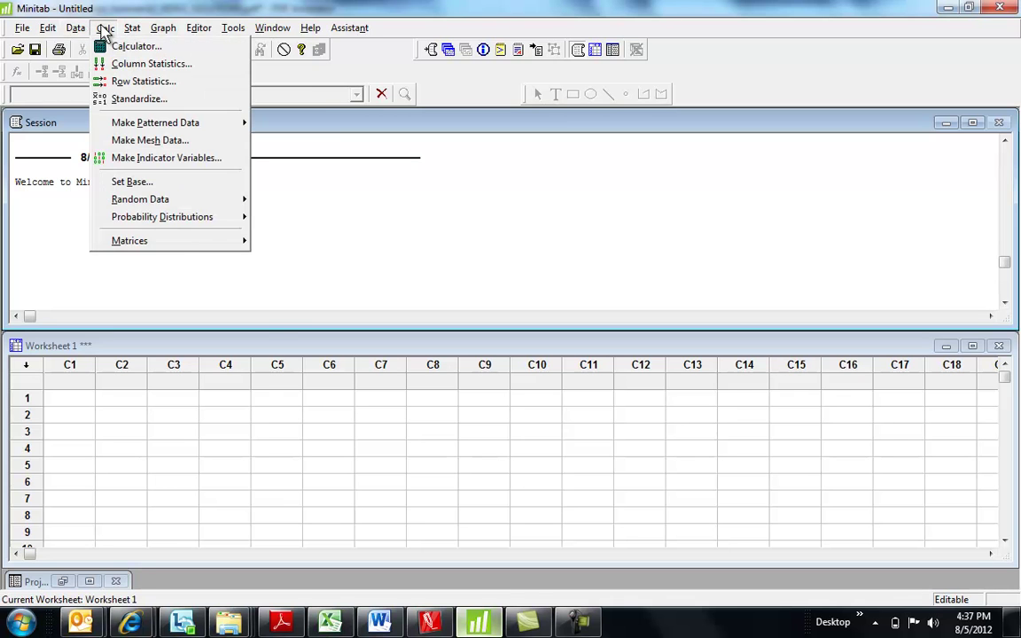
mouse_move(171, 202)
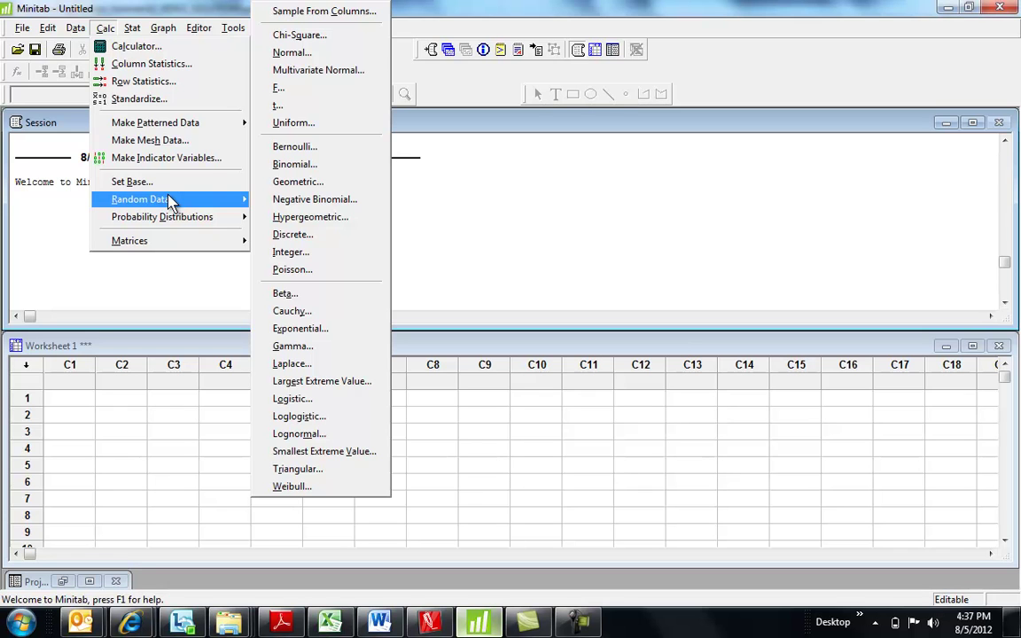
left_click(308, 55)
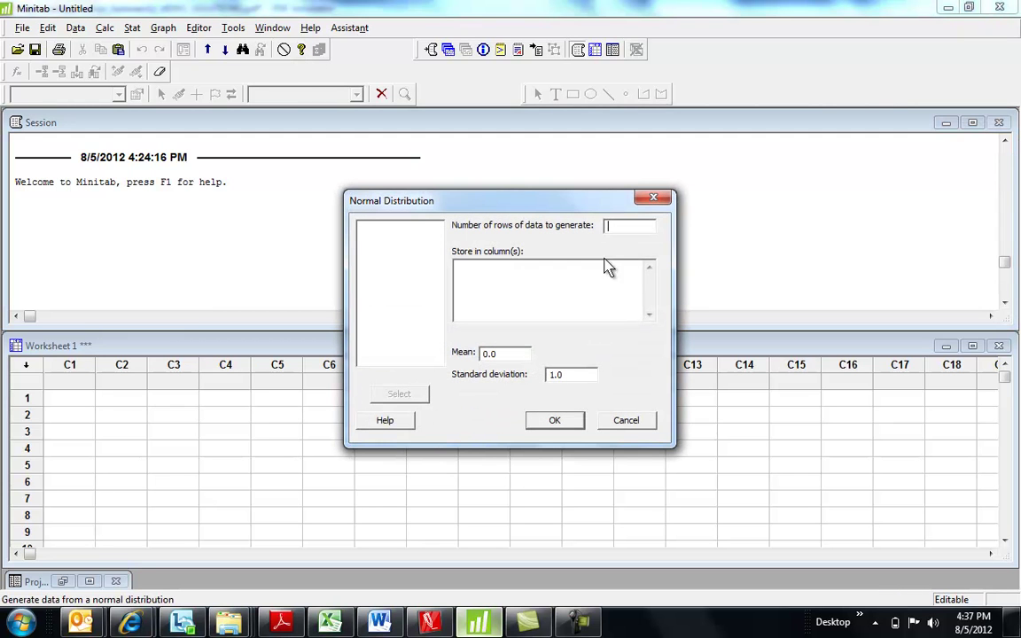
type("100")
left_click(532, 303)
type("C1")
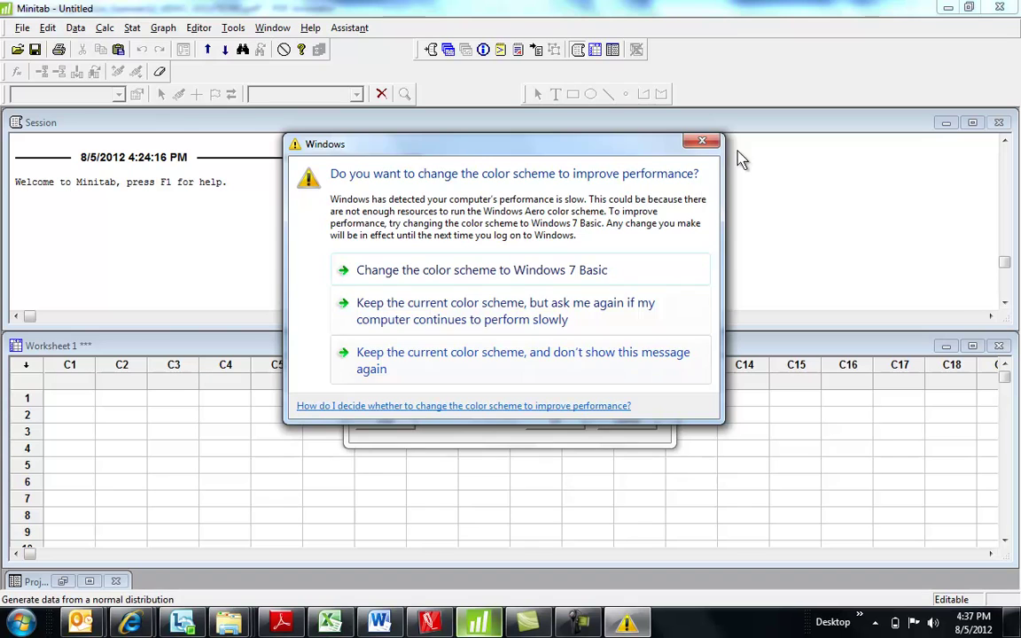
left_click(707, 141)
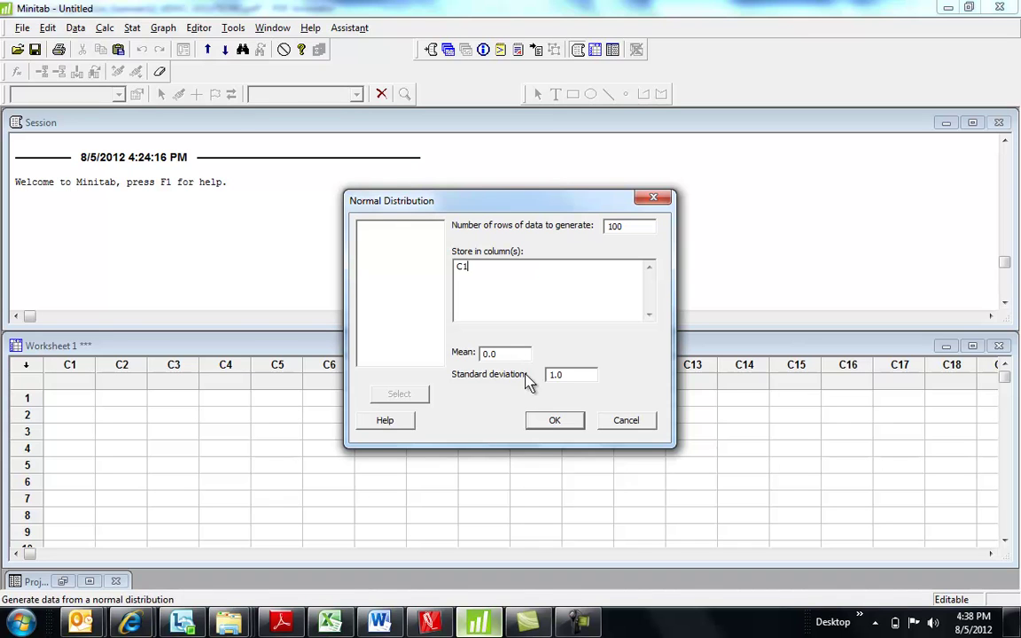
left_click(553, 422)
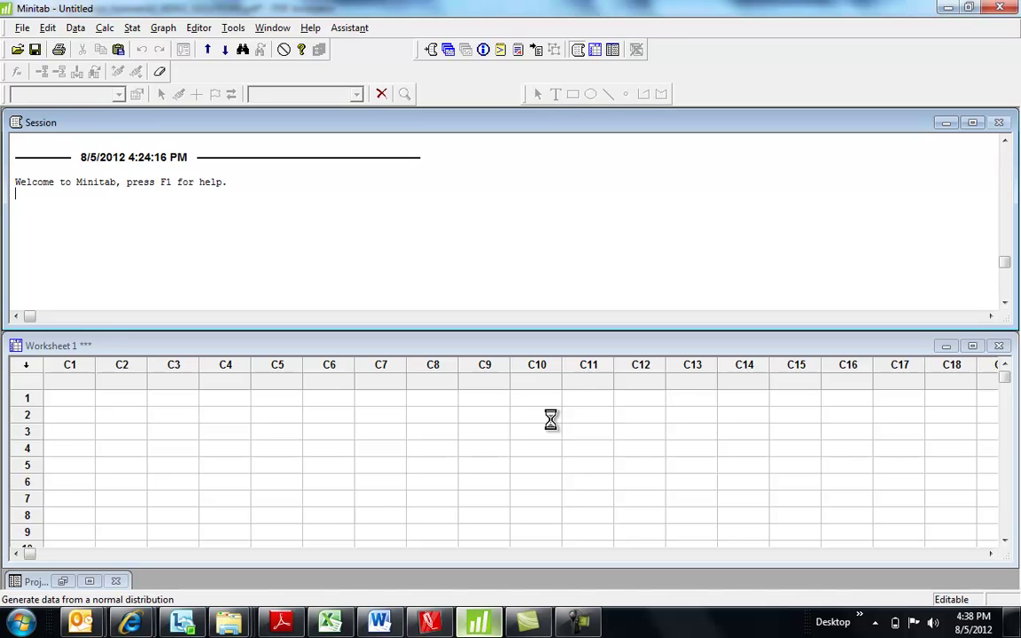
- Maximize Worksheet 1 and step through C1 to confirm its values end at row 100
left_click(973, 345)
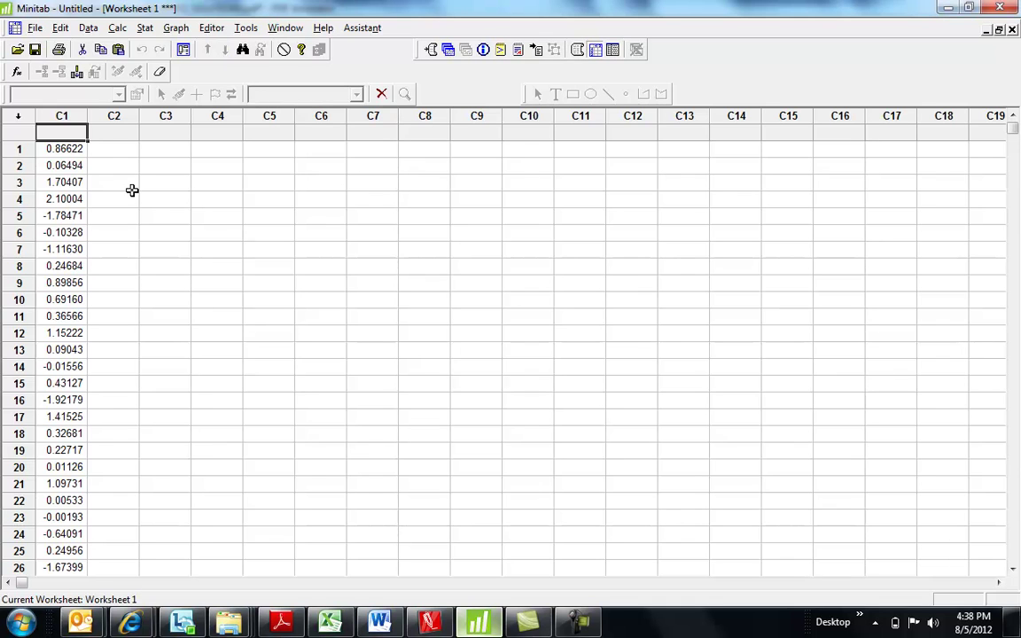
left_click(68, 149)
key("Down")
key("Down")
key("Down")
key("Down")
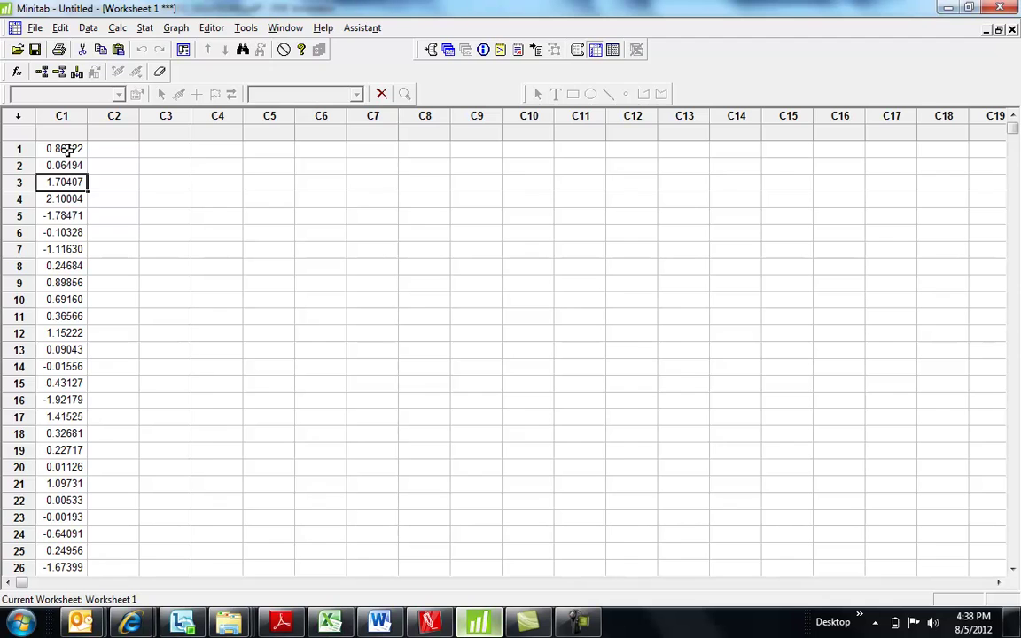
key("Down")
key("Down")
key("Down")
key("Down")
key("Down")
key("Down")
key("Down")
key("Down")
key("Down")
key("Down")
key("Down")
key("Down")
key("Down")
key("Down")
key("Down")
key("Down")
key("Down")
key("Down")
key("Down")
key("Down")
key("Down")
key("Down")
key("Down")
key("Down")
key("Down")
key("Down")
key("Down")
key("Down")
key("Down")
key("Down")
key("Down")
key("Down")
key("Down")
key("Down")
key("Down")
key("Down")
key("Down")
key("Down")
key("Down")
key("Down")
key("Down")
key("Down")
key("Down")
key("Down")
key("Down")
key("Down")
key("Down")
key("Down")
key("Down")
key("Down")
key("Down")
key("Down")
key("Down")
key("Down")
key("Down")
key("Down")
key("Down")
key("Down")
key("Down")
key("Down")
key("Down")
key("Down")
key("Down")
key("Down")
key("Down")
key("Down")
key("Down")
key("Down")
key("Down")
key("Down")
key("Down")
key("Down")
key("Down")
key("Down")
key("Down")
key("Down")
key("Down")
key("Down")
key("Down")
key("Down")
key("Down")
key("Down")
key("Down")
key("Down")
key("Down")
key("Down")
key("Down")
key("Down")
key("Down")
key("Down")
key("Down")
key("Down")
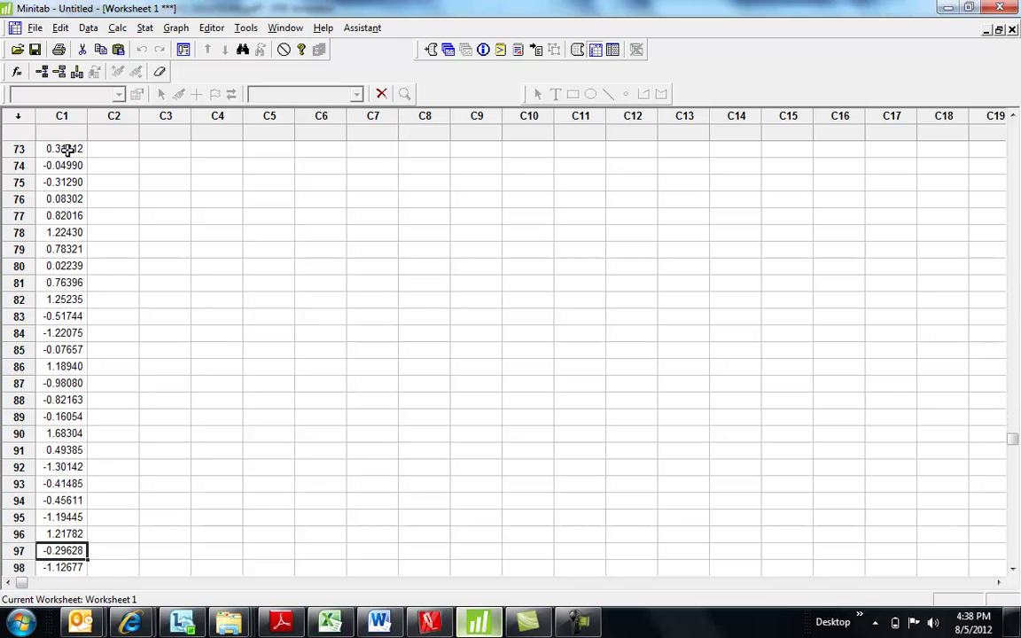
key("Down")
key("Down")
key("Down")
key("Down")
key("Up")
key("Up")
key("Up")
key("Up")
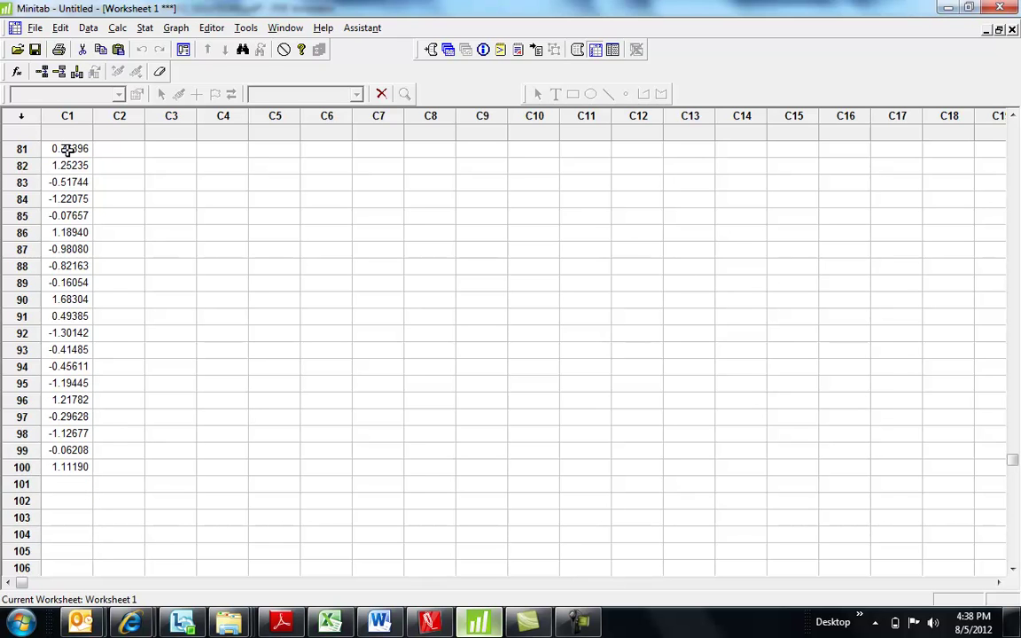
key("Up")
key("Up")
key("Up")
key("Up")
key("Up")
key("Up")
key("Up")
key("Up")
key("Up")
key("Up")
key("Up")
key("Up")
key("Up")
key("Up")
key("Up")
key("Up")
key("Up")
key("Up")
key("Up")
key("Up")
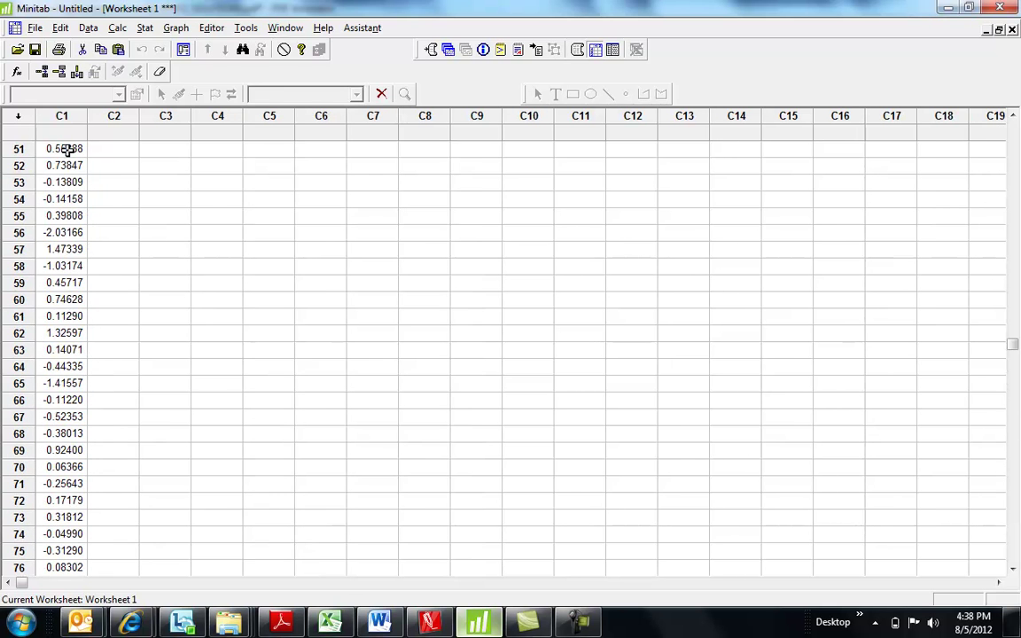
key("Up")
key("Up")
key("Up")
key("Up")
key("Up")
key("Up")
key("Up")
key("Up")
key("Up")
key("Up")
key("Up")
key("Up")
key("Up")
key("Up")
key("Up")
key("Up")
key("Up")
key("Up")
key("Up")
key("Up")
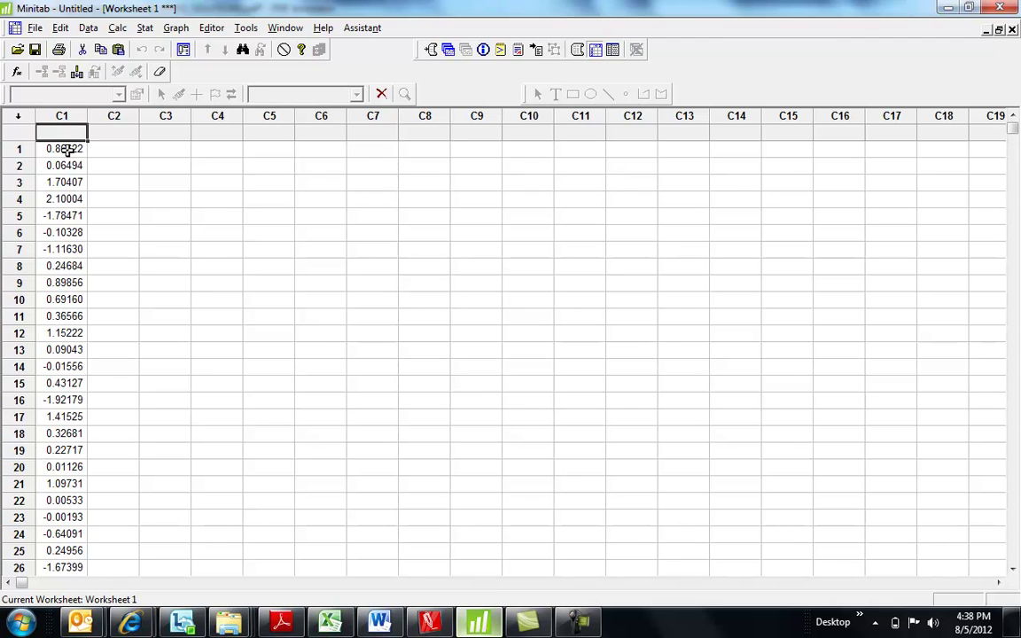
- Set up Display Descriptive Statistics with C1 as the variable
left_click(144, 28)
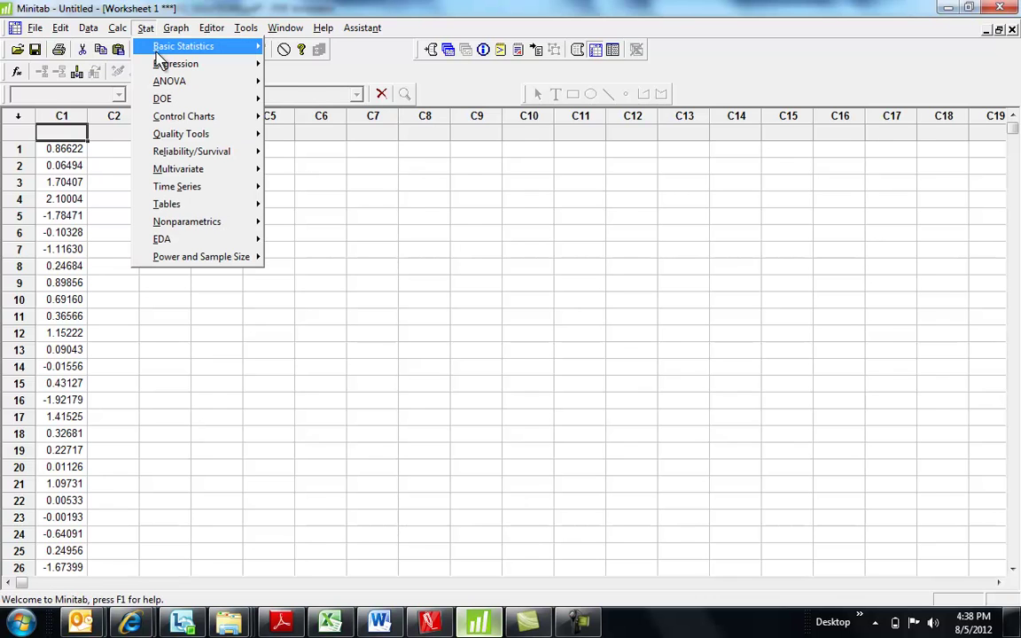
mouse_move(143, 49)
left_click(299, 51)
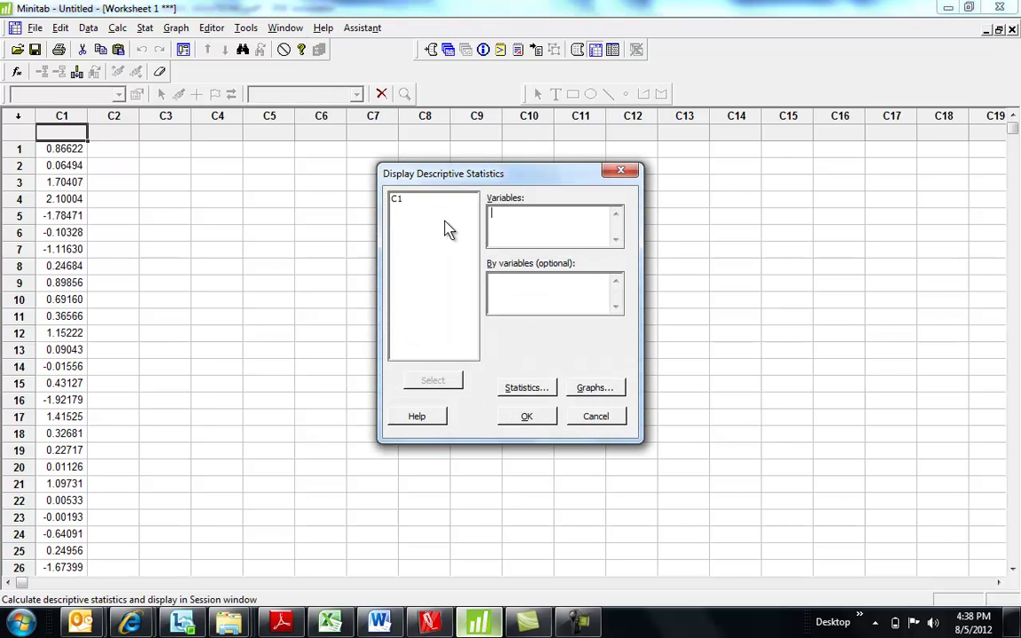
left_click(398, 203)
double_click(398, 203)
- Report N total instead of SE mean, N, N*, Q1 and Q3, then run the statistics
left_click(537, 391)
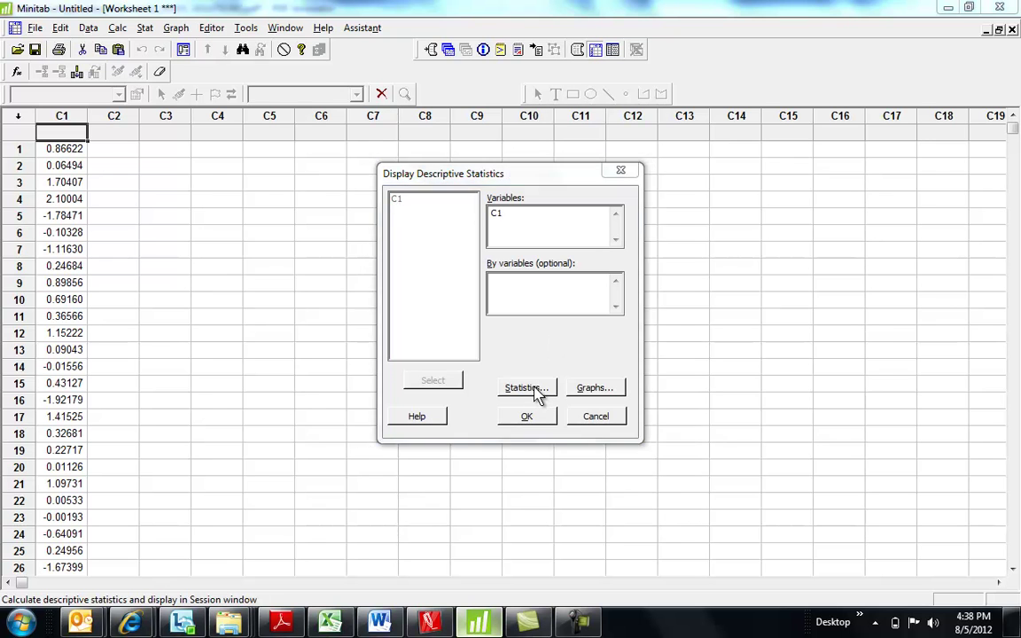
left_click(359, 237)
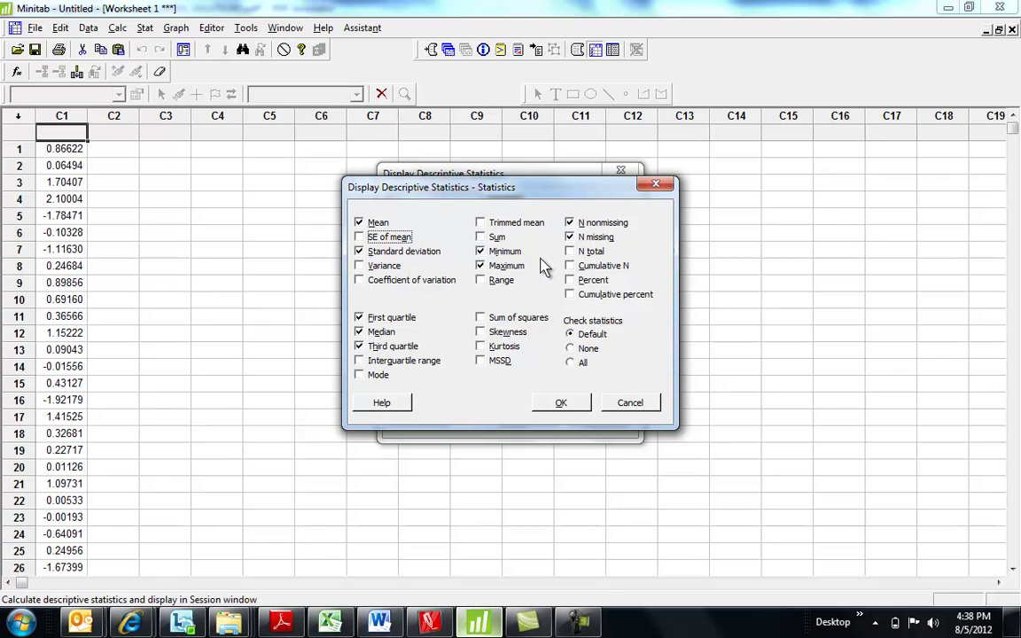
left_click(568, 223)
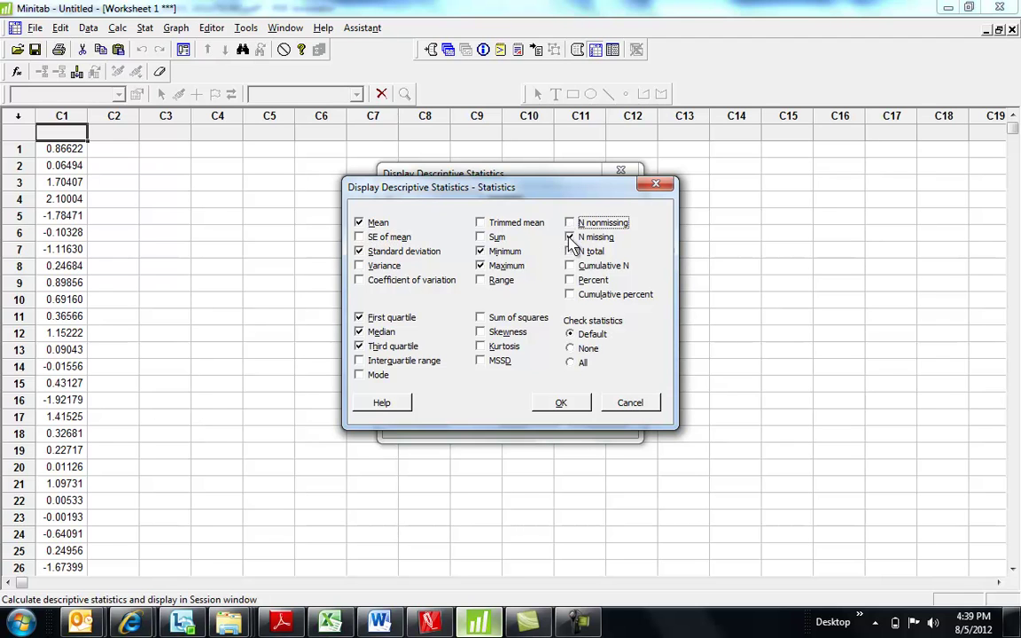
left_click(569, 236)
left_click(570, 252)
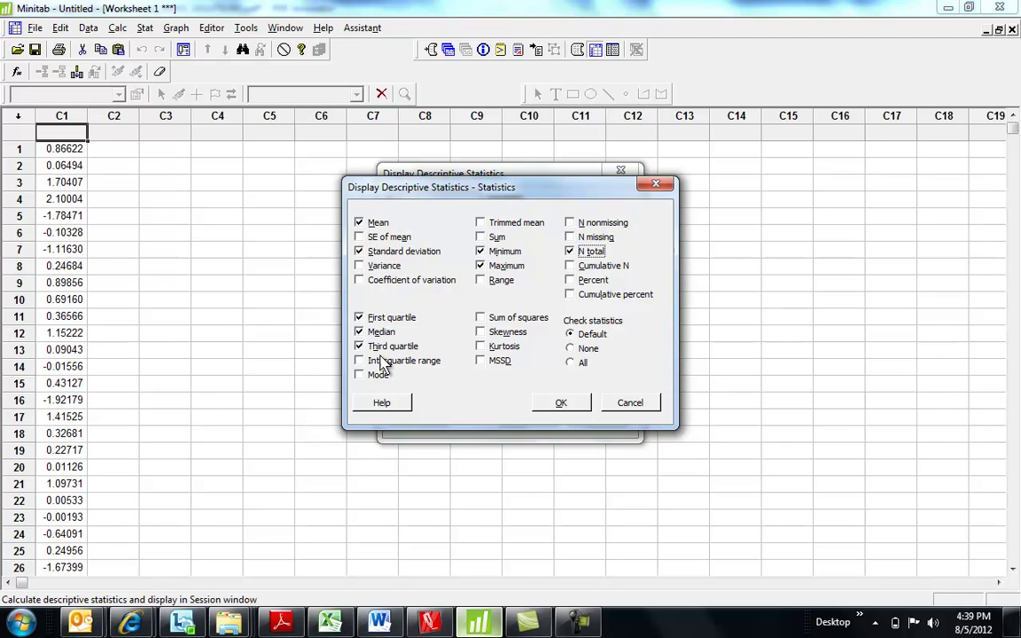
left_click(359, 317)
left_click(359, 346)
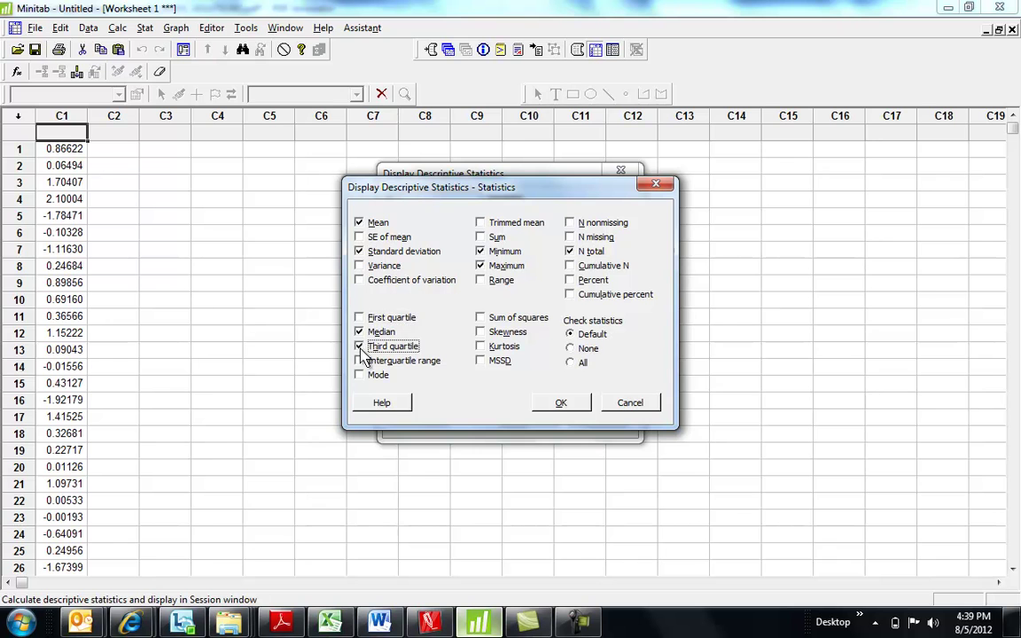
left_click(560, 404)
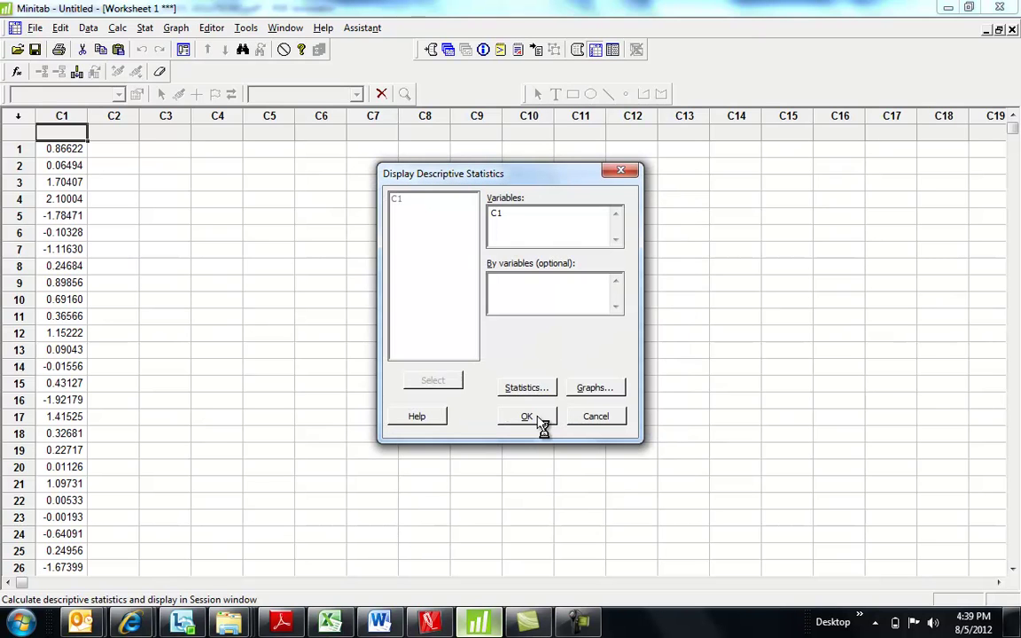
left_click(538, 418)
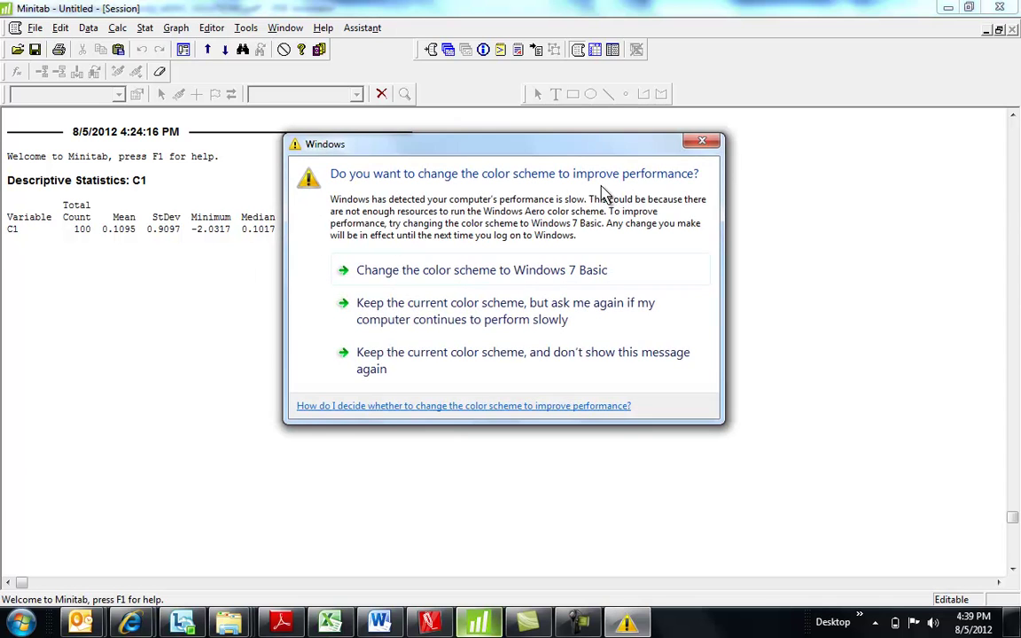
- Restore the Session window and highlight mean 0.1095, StDev 0.9097 and count 100
left_click(698, 144)
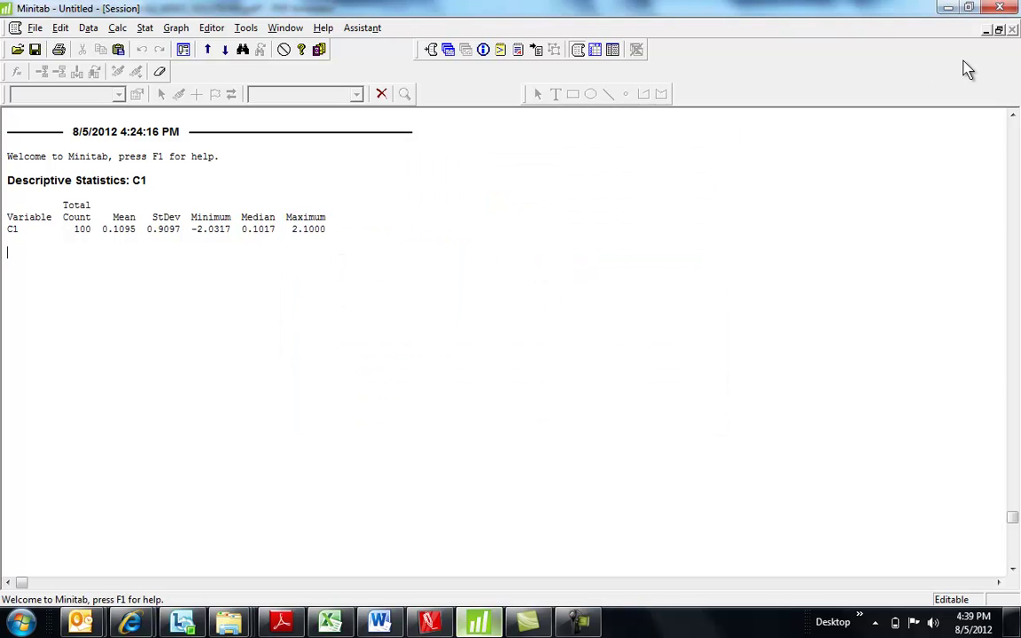
left_click(997, 31)
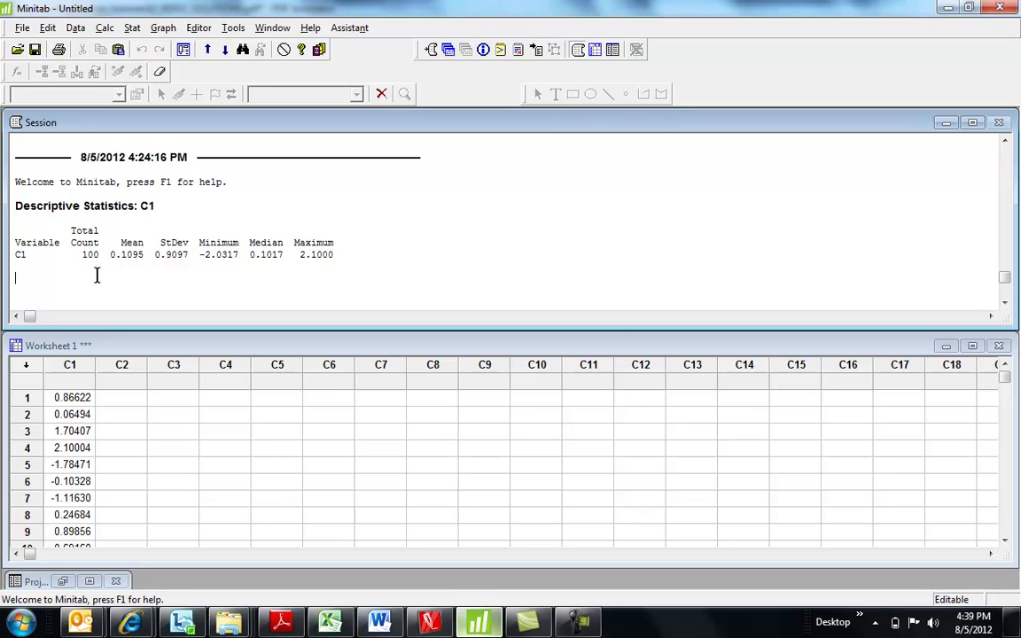
left_click_drag(105, 255, 145, 253)
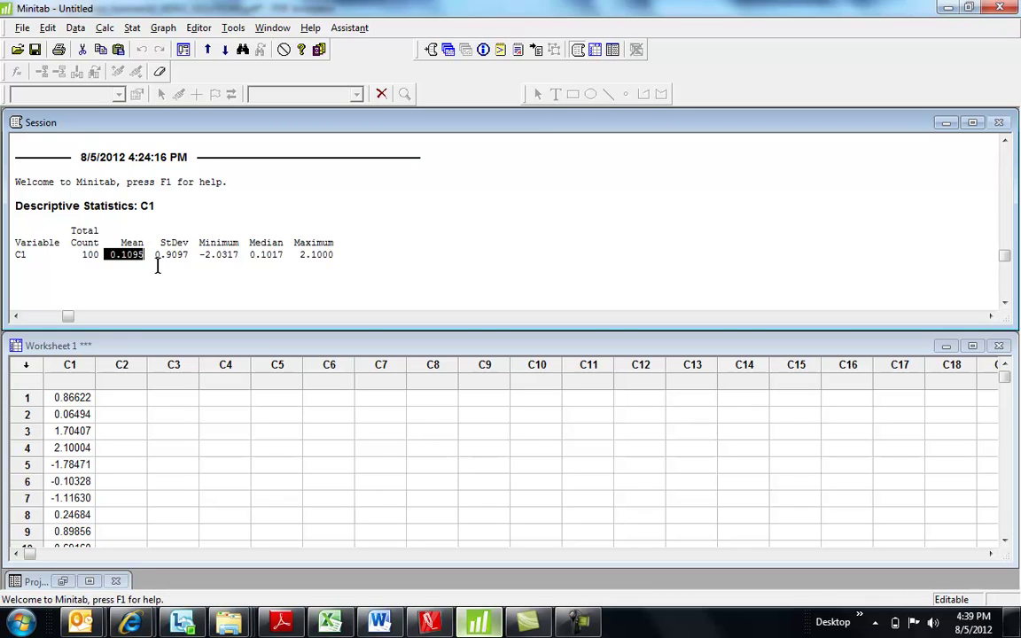
left_click_drag(155, 255, 187, 259)
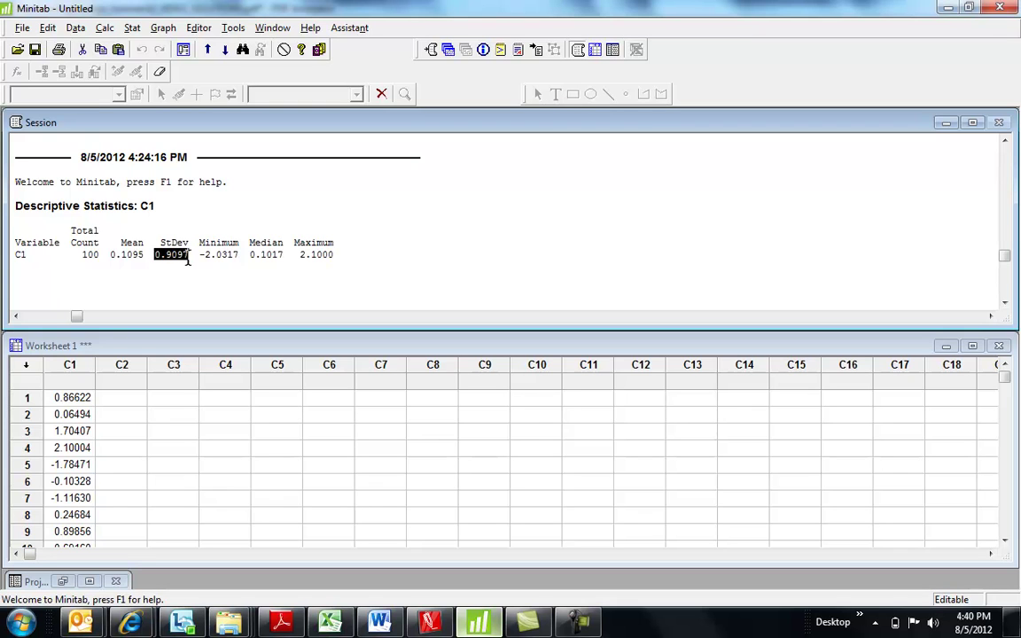
left_click_drag(110, 256, 129, 266)
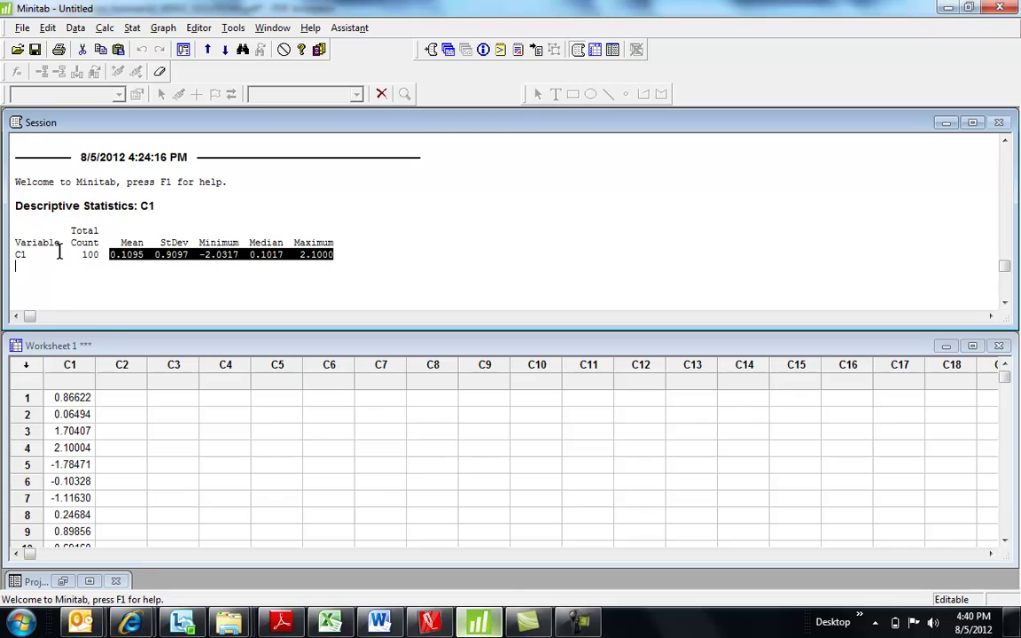
left_click_drag(77, 255, 104, 256)
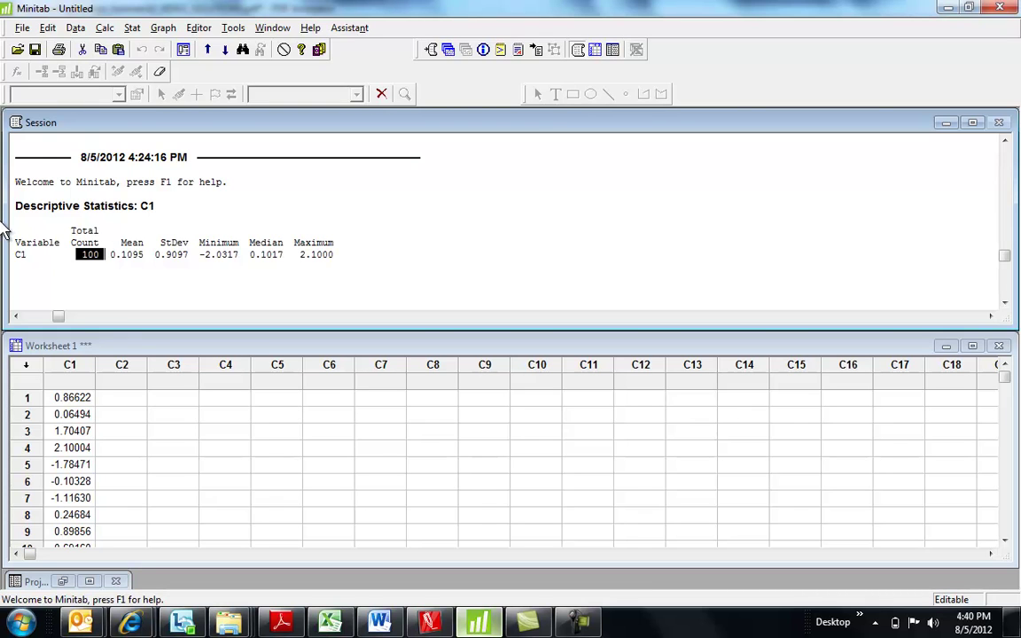
- Generate 100 rows of Normal(0, 1) random data into columns C1-C100
left_click(105, 29)
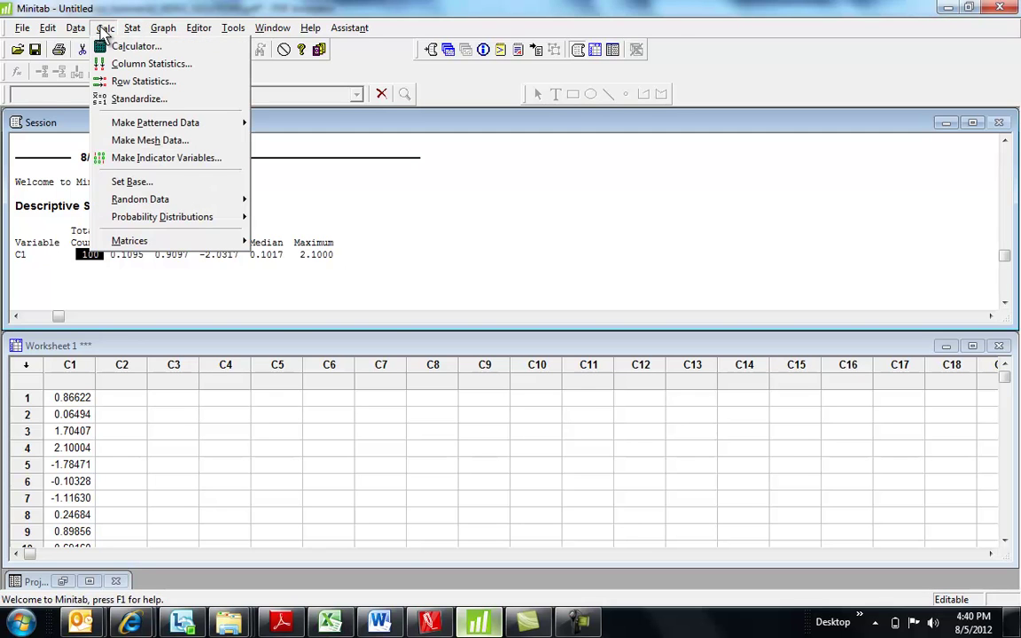
mouse_move(158, 200)
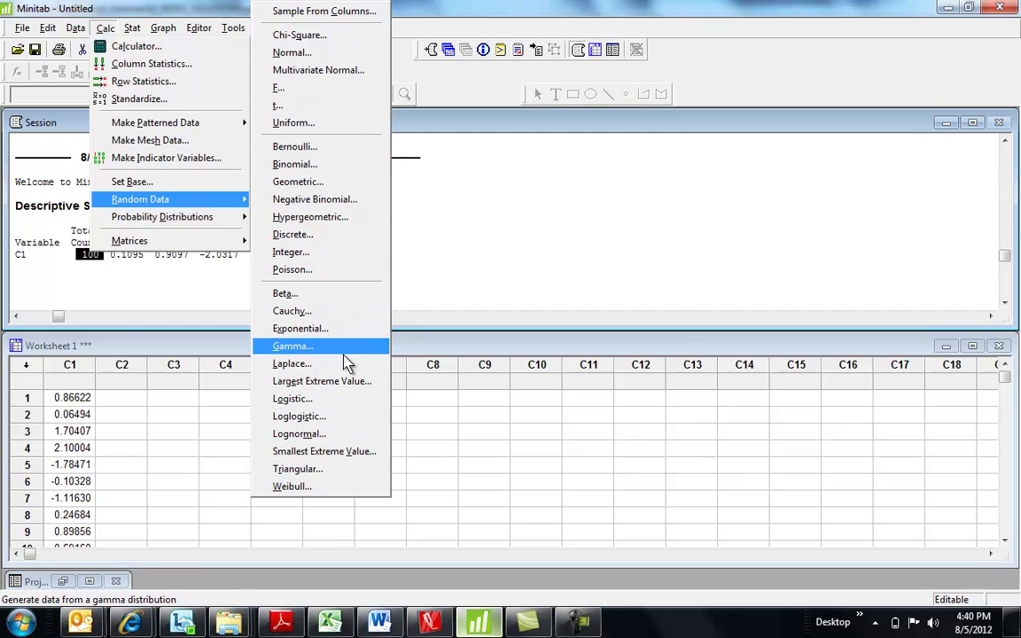
left_click(331, 55)
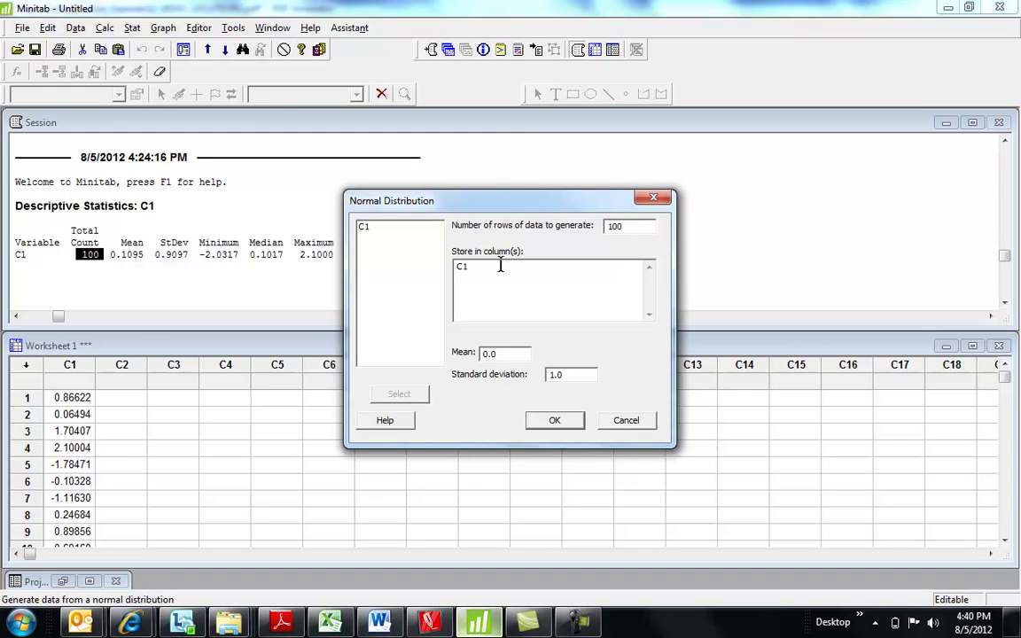
type("-C100")
left_click(557, 422)
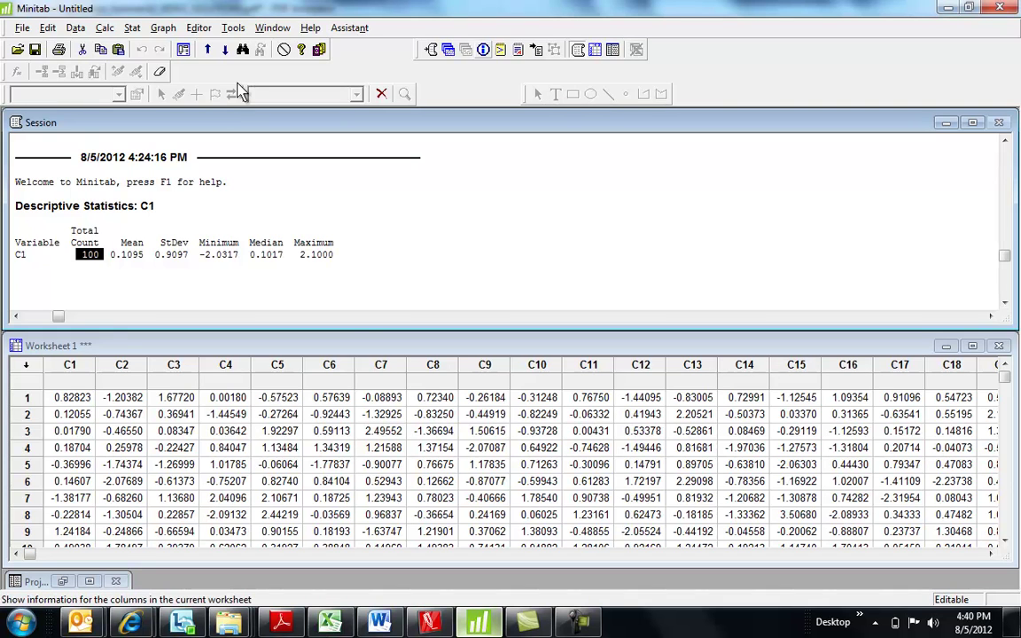
- Set up a 1-Sample Z for samples C1-C100 with known standard deviation 1
left_click(131, 29)
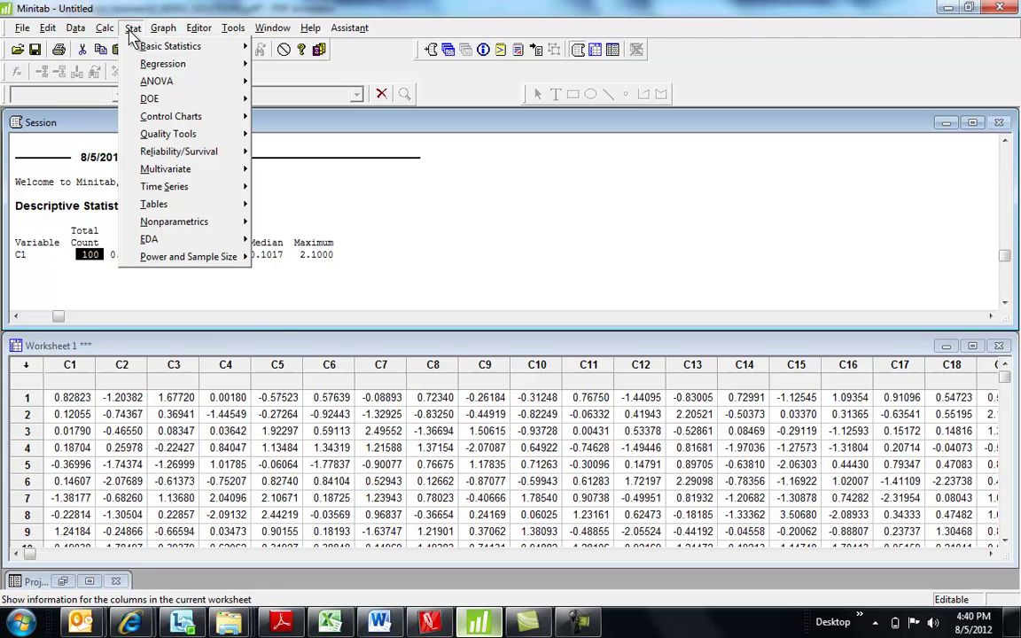
mouse_move(142, 53)
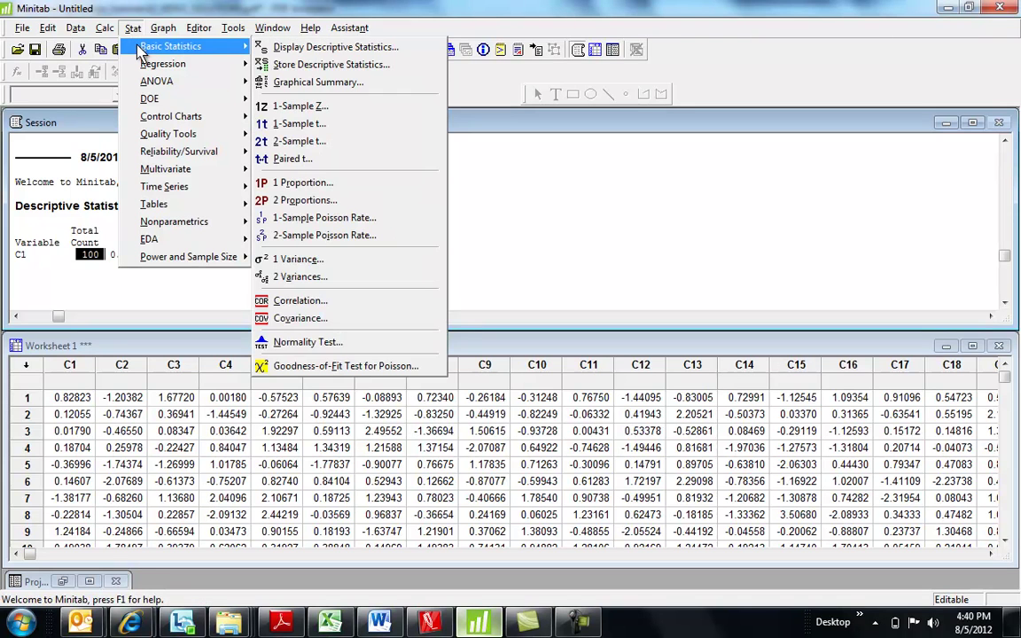
left_click(294, 106)
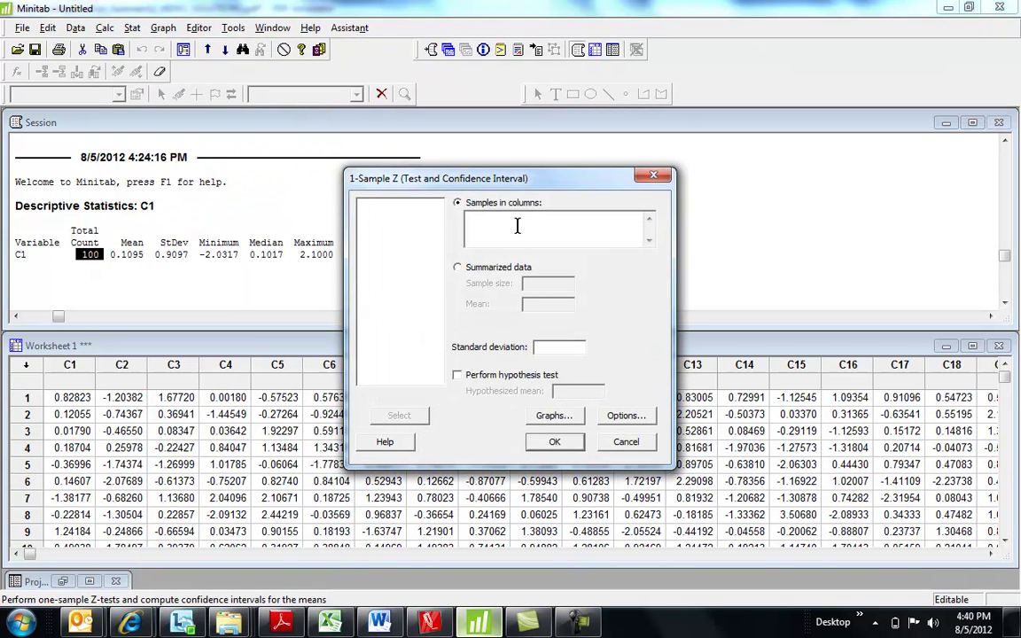
left_click(517, 225)
type("C1")
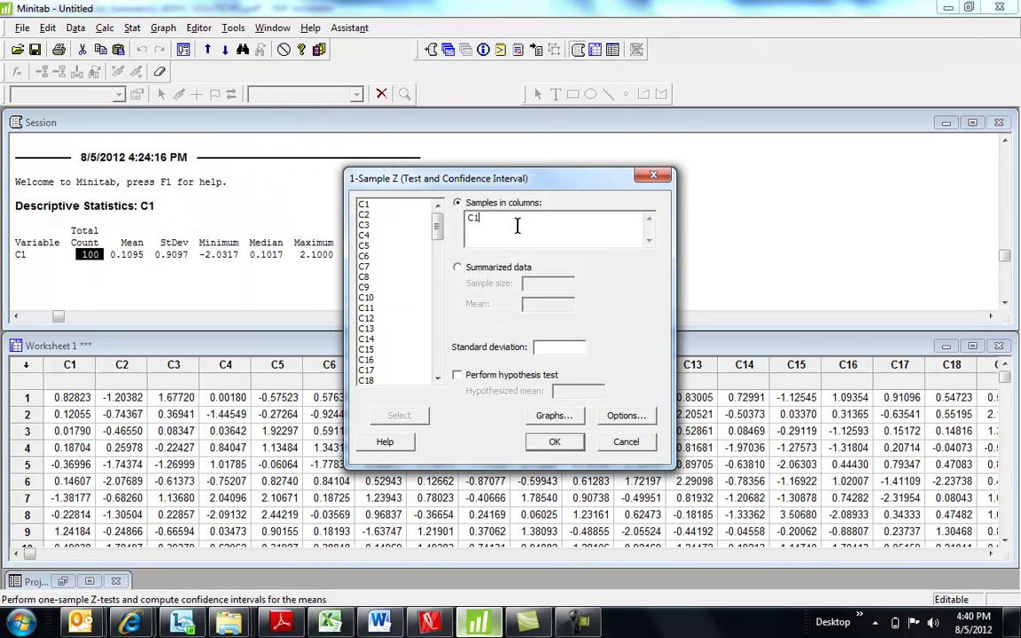
type("-C100")
left_click(558, 349)
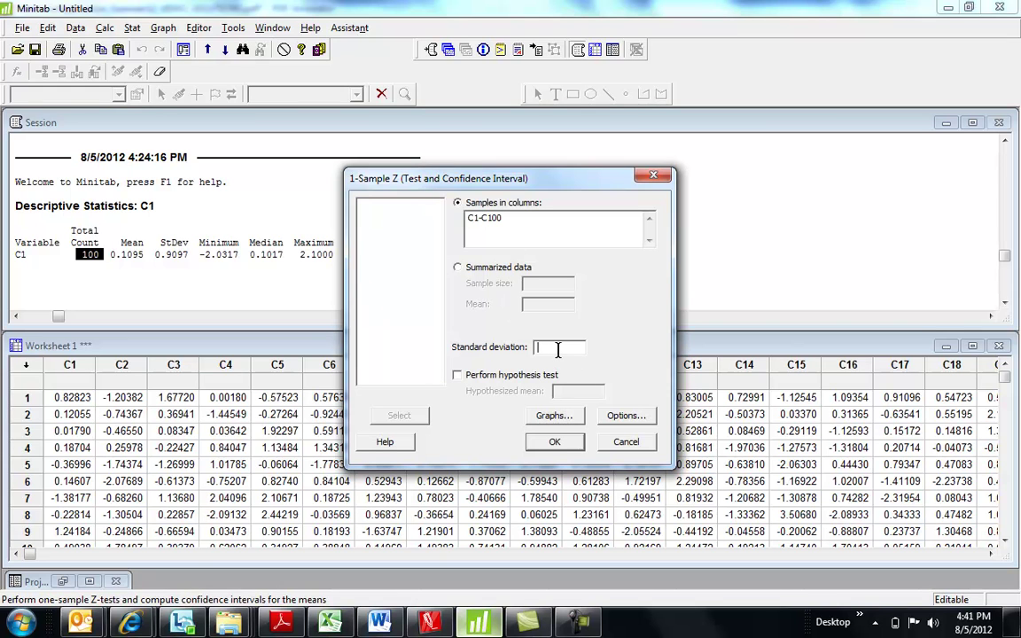
type("1")
- Set the confidence level to 90 and run the Z intervals
left_click(620, 417)
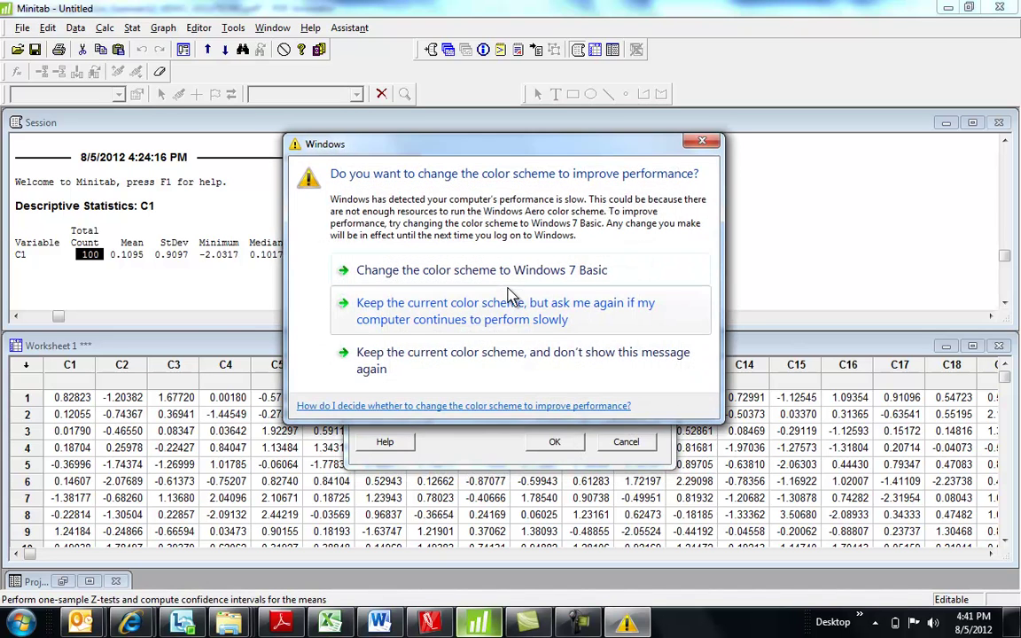
left_click(703, 141)
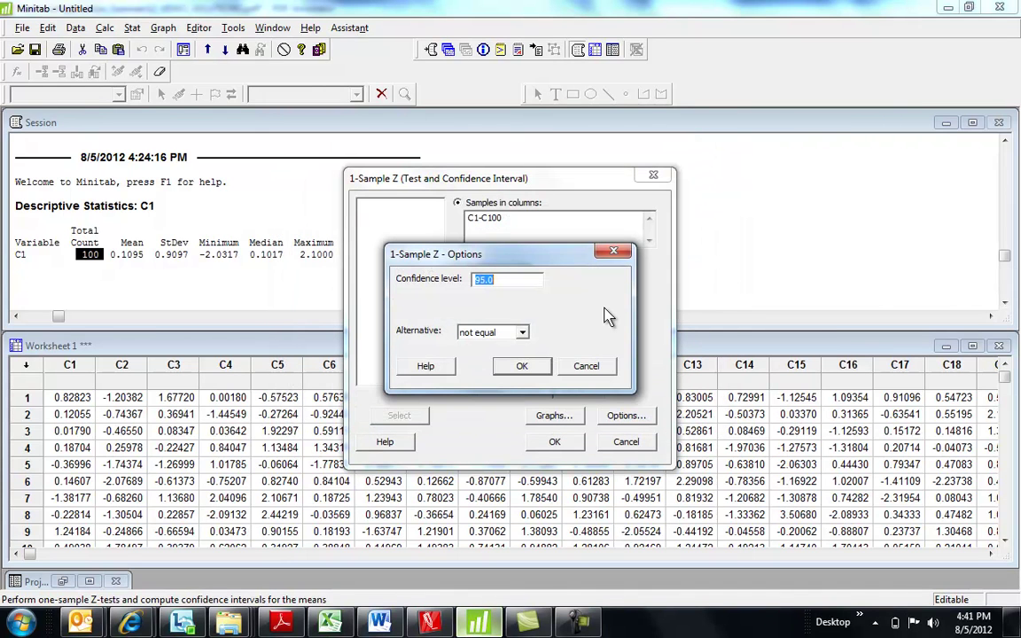
type("90")
left_click(523, 366)
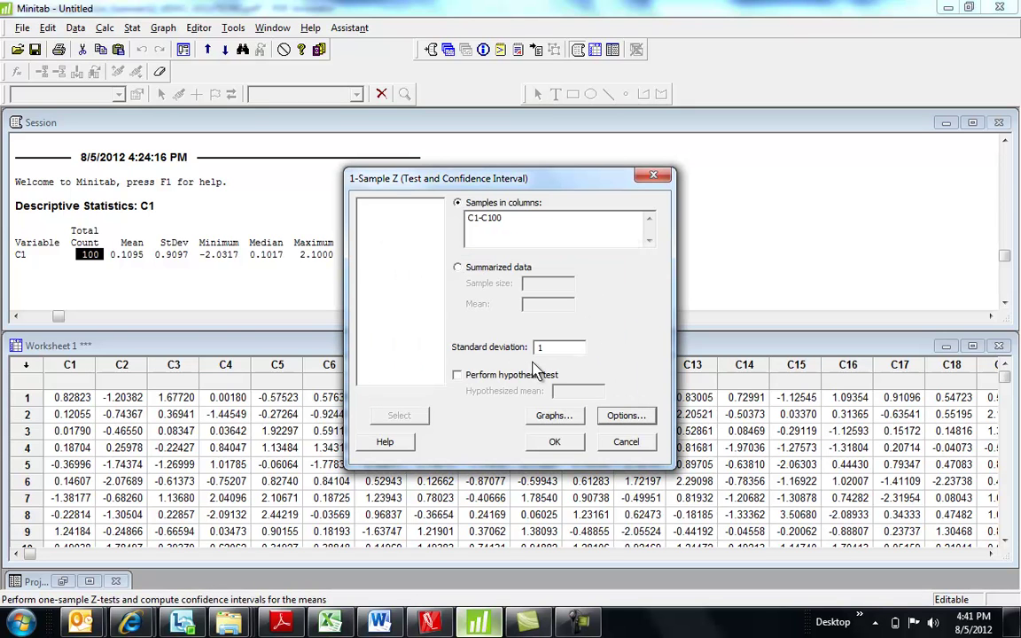
left_click(554, 441)
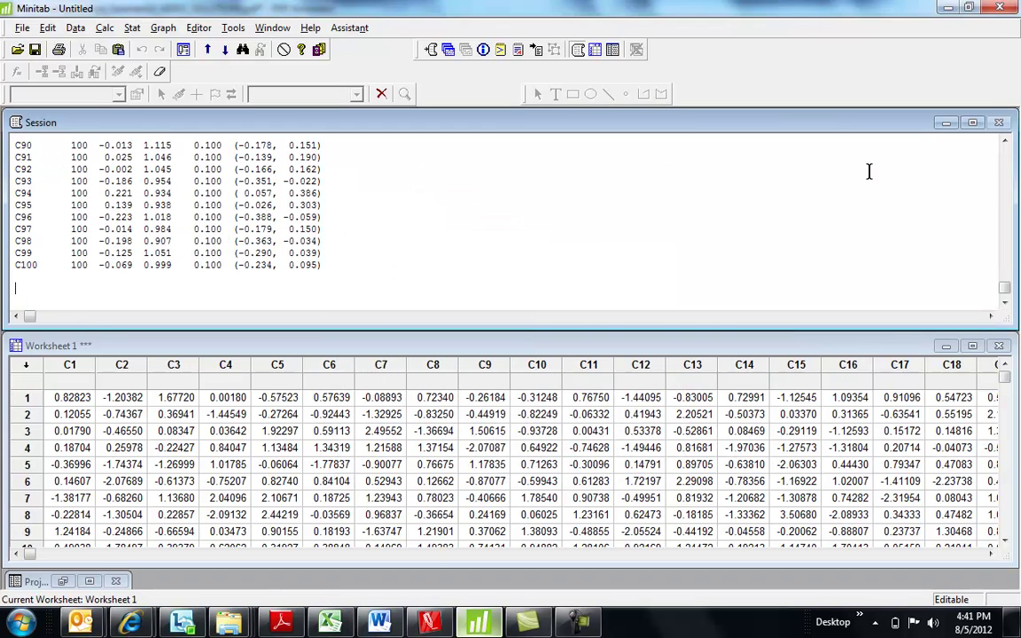
- Maximize the Session window and scroll to the top of the One-Sample Z table
left_click(972, 122)
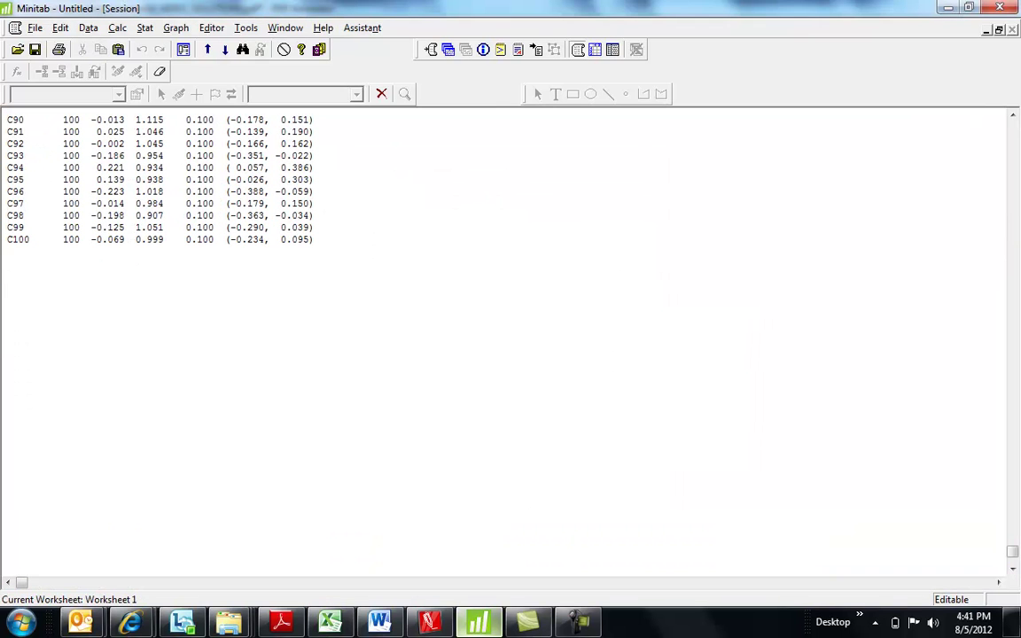
left_click_drag(1015, 555, 999, 199)
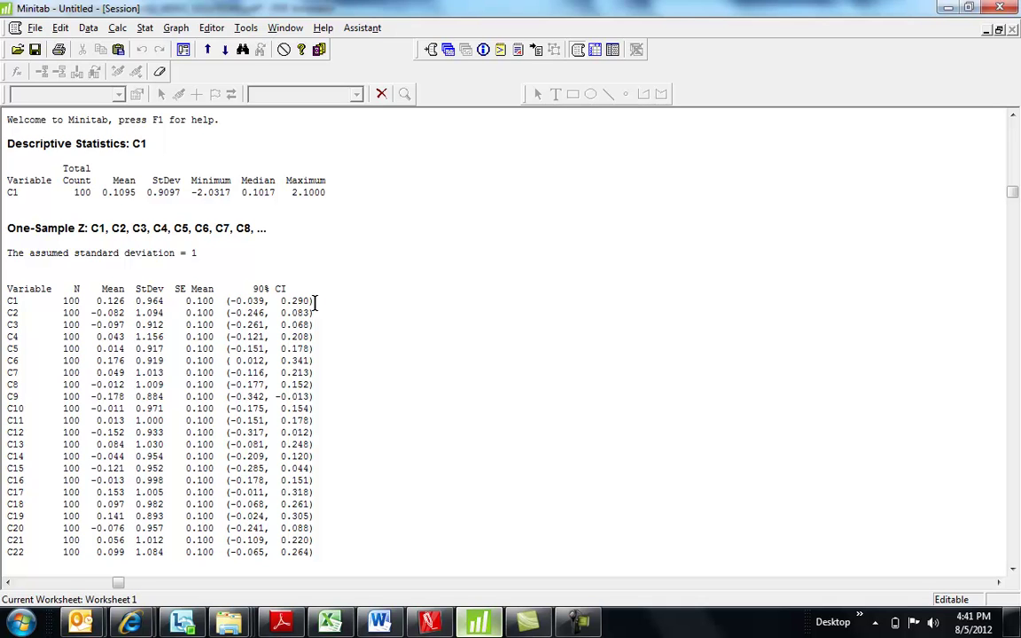
key("Down")
key("Down")
key("Down")
key("Down")
key("Down")
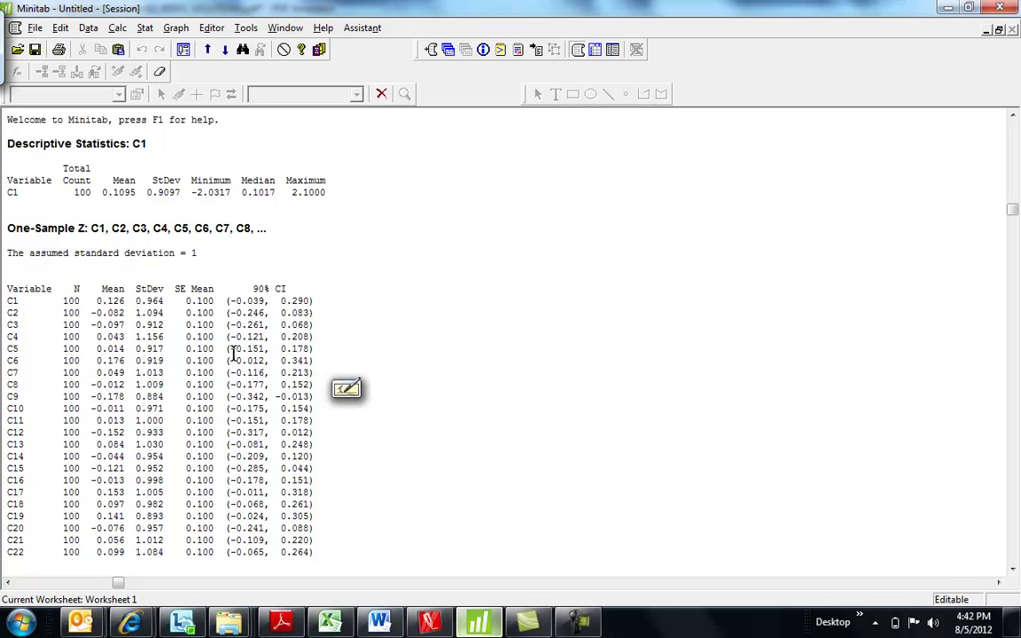
left_click_drag(226, 361, 315, 373)
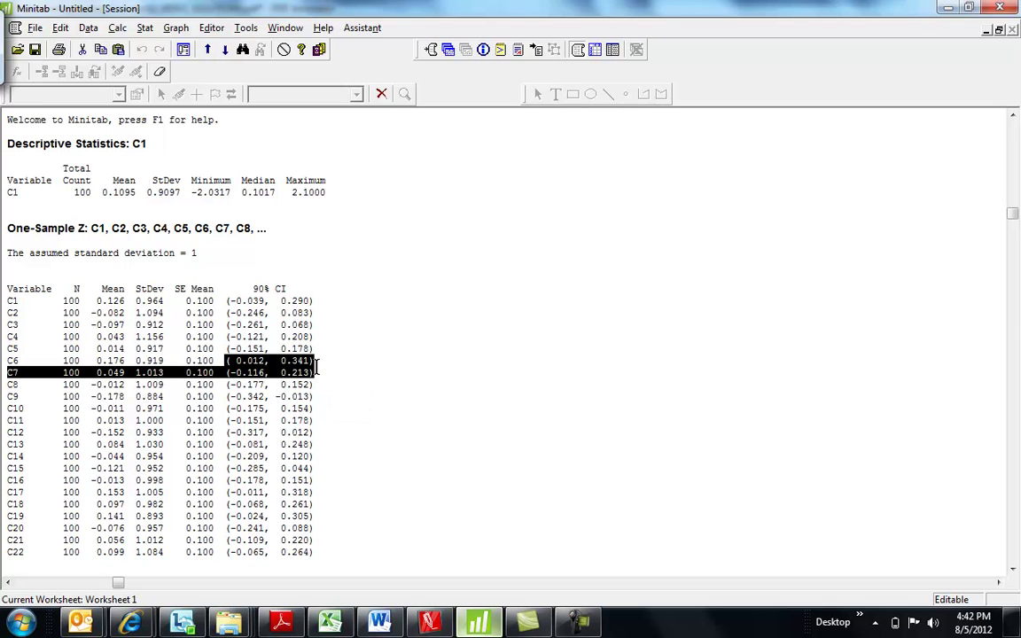
left_click(316, 363)
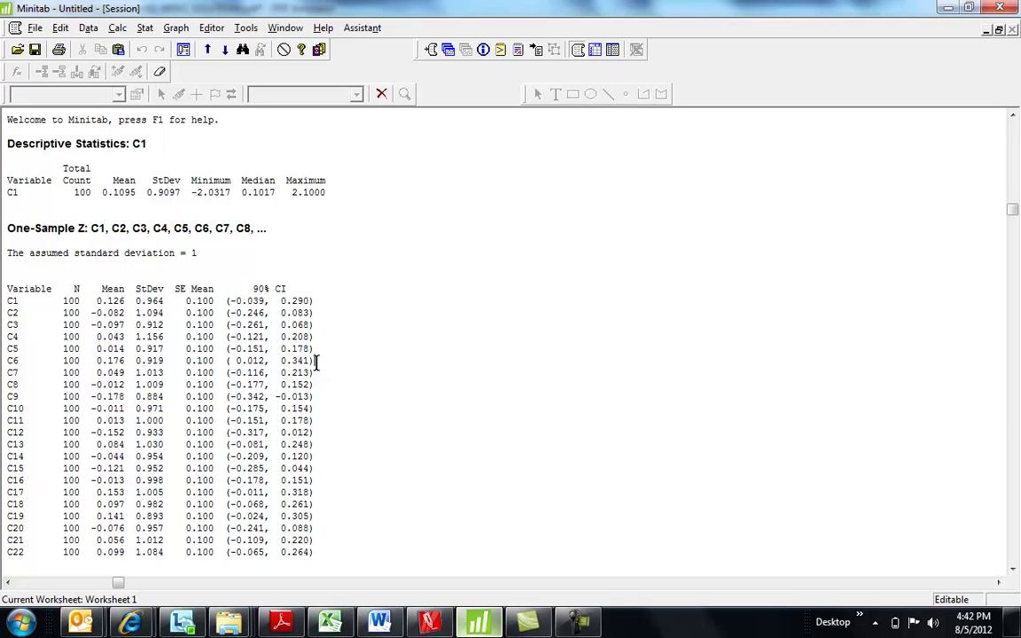
key("Down")
key("Down")
key("Down")
key("Left")
key("Left")
key("Left")
key("Left")
key("Left")
key("Left")
key("Left")
key("Left")
key("Left")
key("Left")
key("Left")
key("Left")
key("Left")
key("Left")
key("Left")
key("Left")
key("Left")
key("Left")
key("Left")
key("Left")
key("Left")
key("Right")
key("Right")
key("Right")
key("Right")
key("Right")
key("Right")
key("Right")
key("Right")
key("Right")
key("Right")
key("Right")
key("Right")
key("Right")
key("Right")
key("Right")
key("Right")
key("Right")
key("Right")
key("Right")
key("Right")
key("Right")
key("Right")
key("Right")
key("Right")
key("Right")
key("Right")
key("Right")
key("Down")
key("Down")
key("Down")
key("Down")
key("Down")
key("Down")
key("Down")
key("Down")
key("Down")
key("Down")
key("Down")
key("Down")
key("Down")
key("Down")
key("Down")
key("Up")
key("Down")
key("Down")
key("Down")
key("Down")
key("Down")
key("Down")
key("Down")
key("Down")
key("Down")
key("Down")
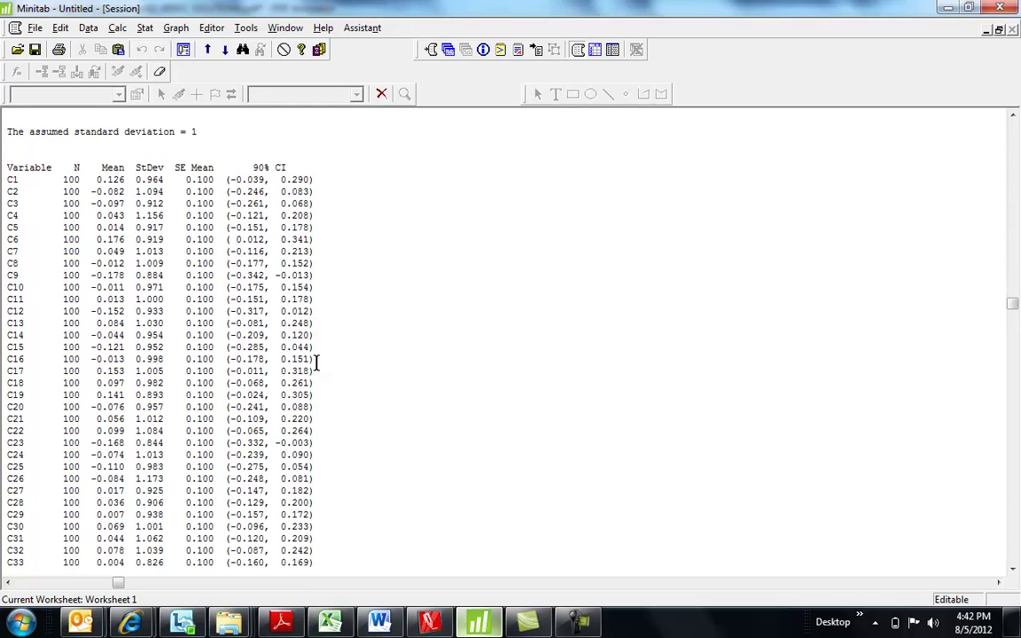
- Step through the Z intervals from C36 to C57 in the Session output
key("Down")
key("Down")
key("Down")
key("Down")
key("Down")
key("Down")
key("Down")
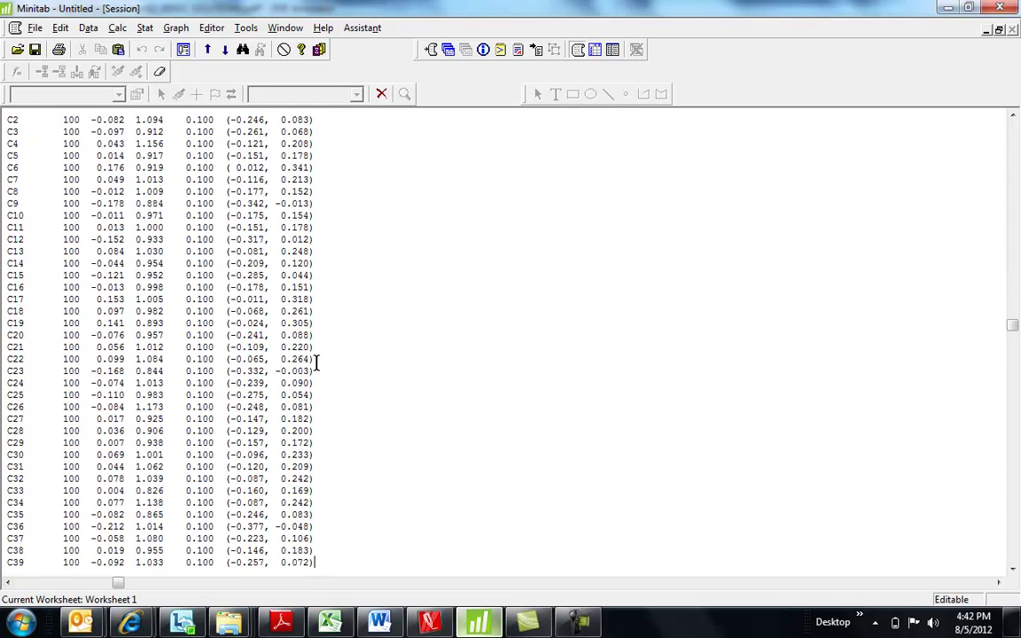
key("Down")
key("Up")
key("Up")
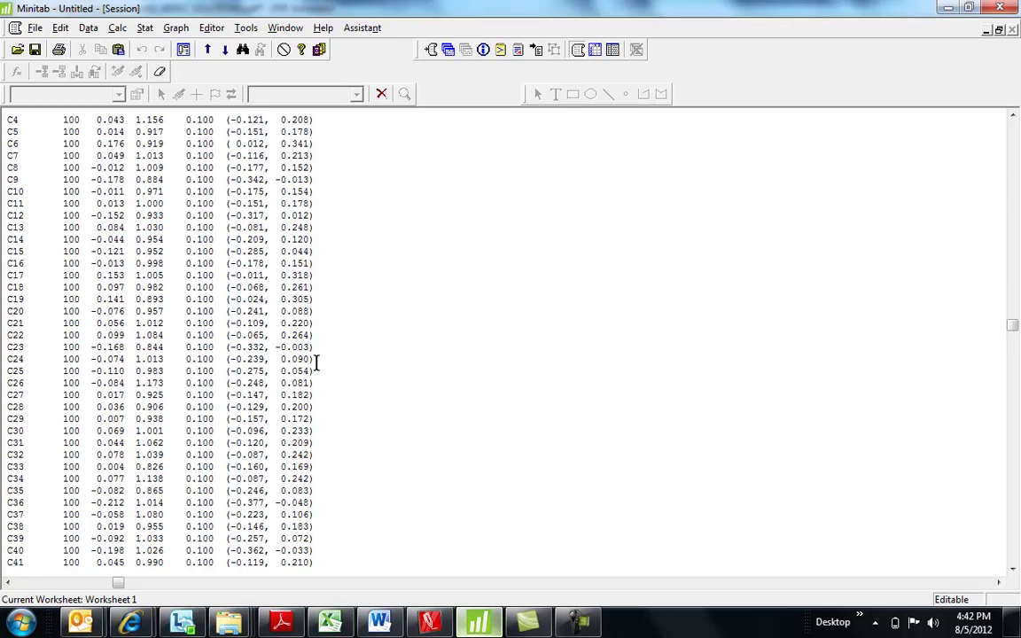
key("Up")
key("Up")
key("Up")
key("Down")
key("Down")
key("Down")
key("Down")
key("Down")
key("Down")
key("Down")
key("Down")
key("Down")
key("Down")
key("Up")
key("Up")
key("Down")
key("Down")
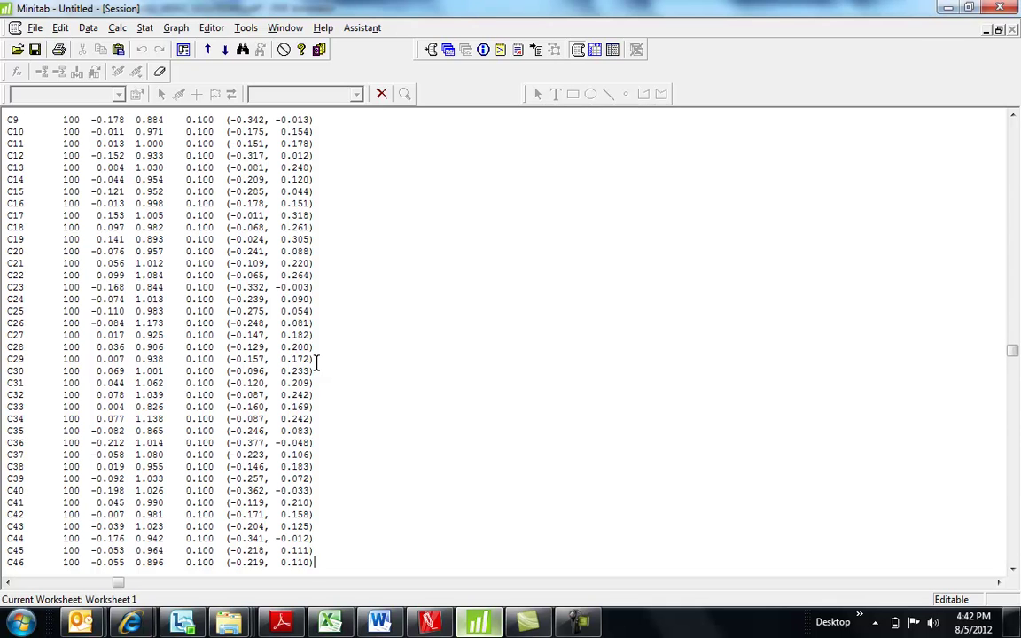
key("Down")
key("Down")
key("Down")
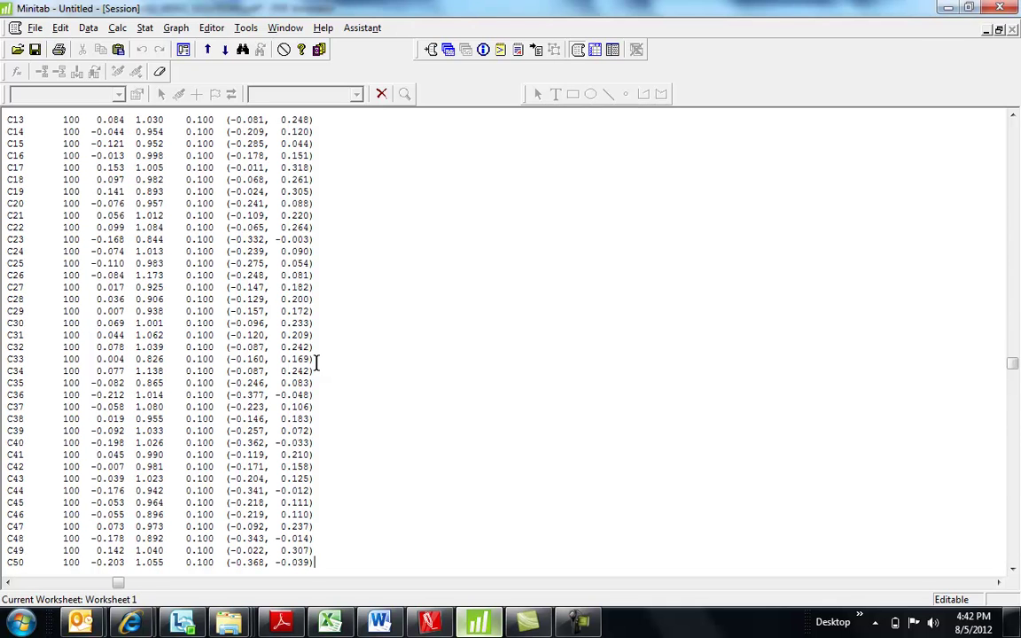
key("Down")
key("Down")
key("Down")
key("Down")
key("Down")
key("Down")
key("Down")
key("Down")
key("Down")
key("Up")
key("Down")
key("Down")
key("Down")
key("Down")
key("Down")
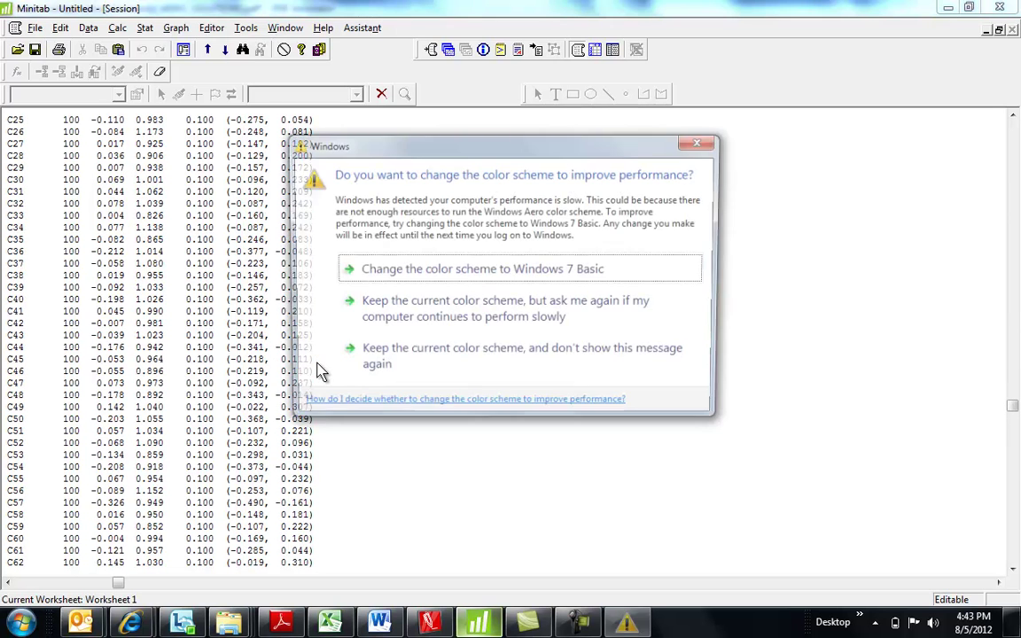
- Dismiss the colour-scheme prompt and continue down the intervals from C65 to C100
left_click(702, 144)
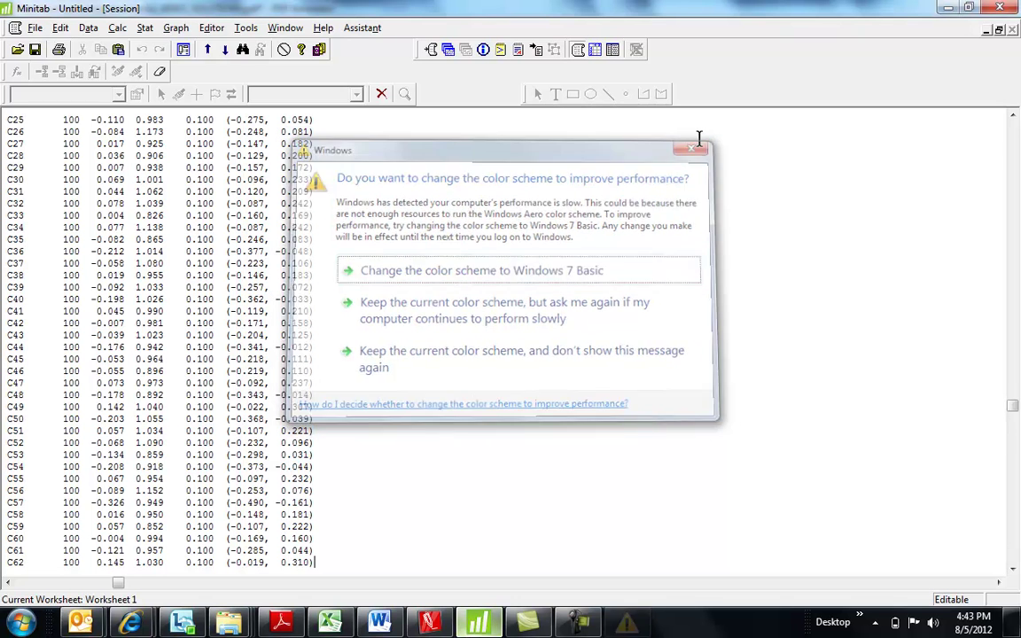
key("Down")
key("Down")
key("Down")
key("Down")
key("Down")
key("Down")
key("Down")
key("Down")
key("Down")
key("Down")
key("Down")
key("Down")
key("Down")
key("Down")
key("Down")
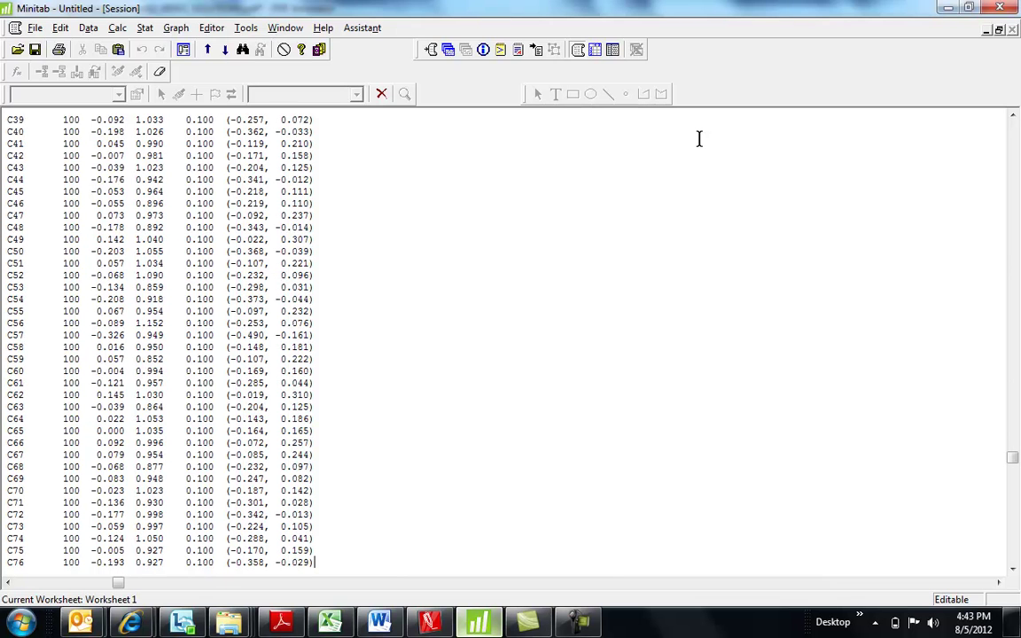
key("Down")
key("Down")
key("Down")
key("Down")
key("Down")
key("Down")
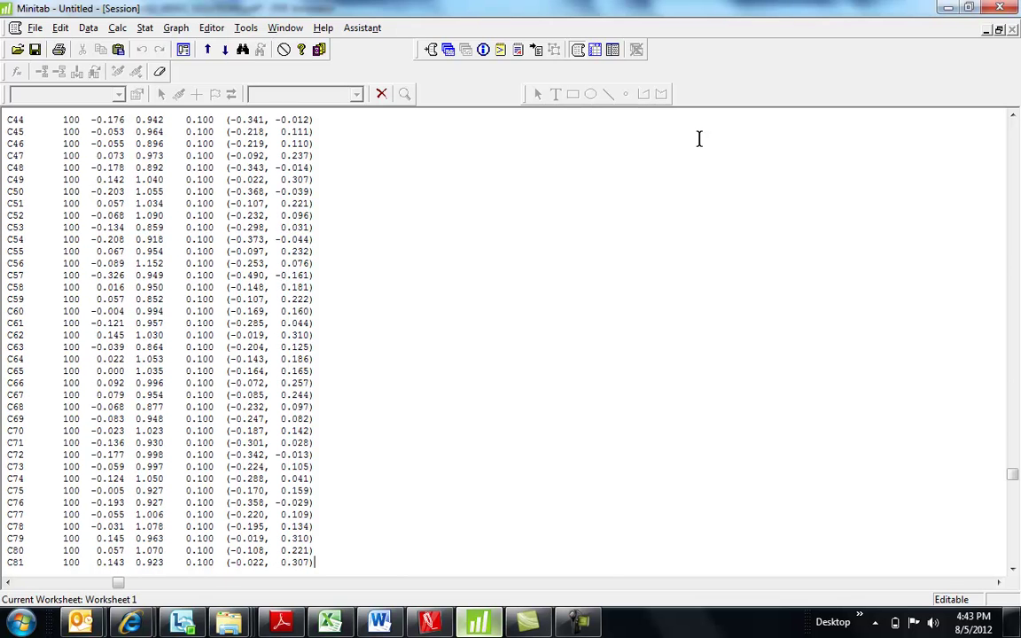
key("Down")
key("Down")
key("Down")
key("Down")
key("Down")
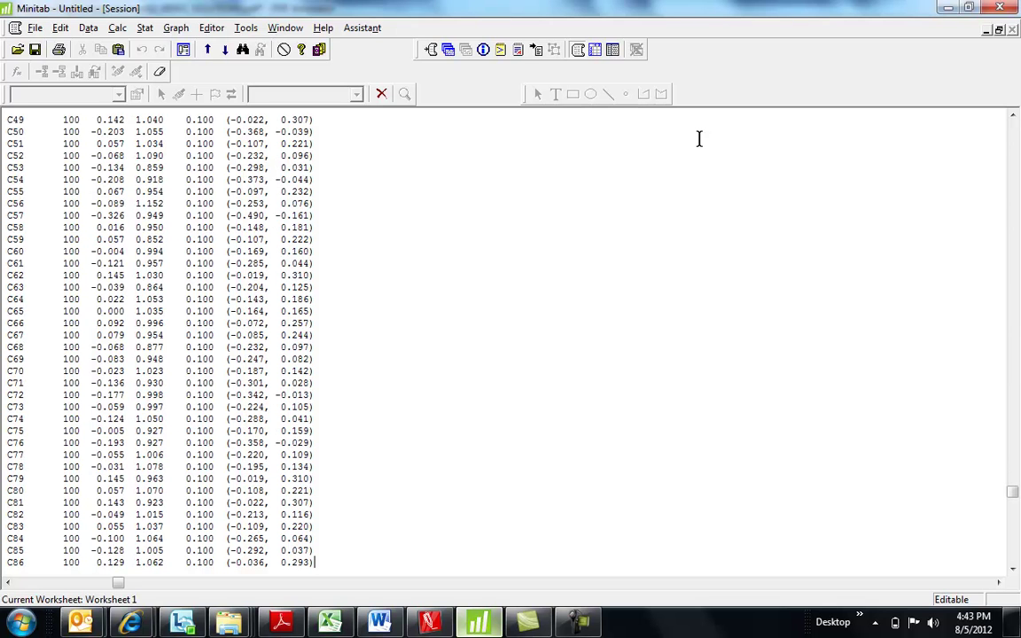
key("Down")
key("Down")
key("Down")
key("Down")
key("Down")
key("Down")
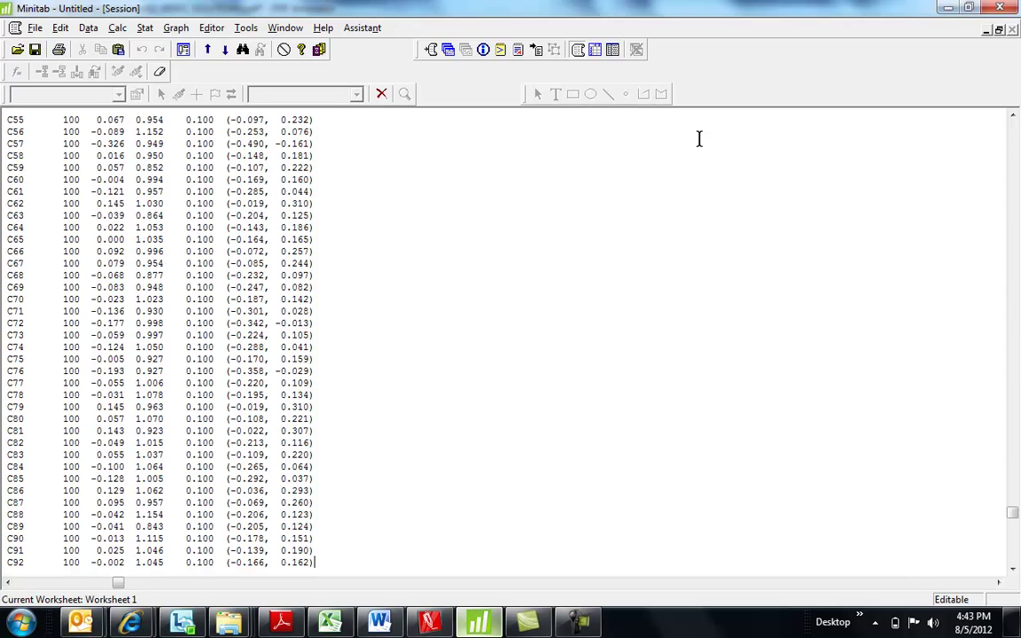
key("Down")
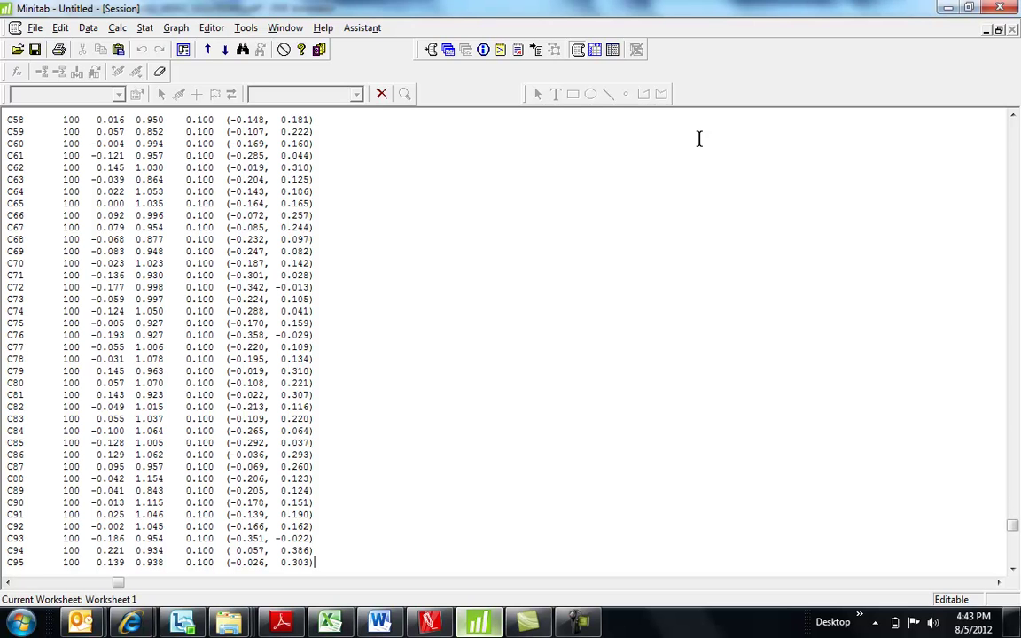
key("Down")
key("Down")
key("Down")
key("Down")
key("Down")
key("Down")
key("Down")
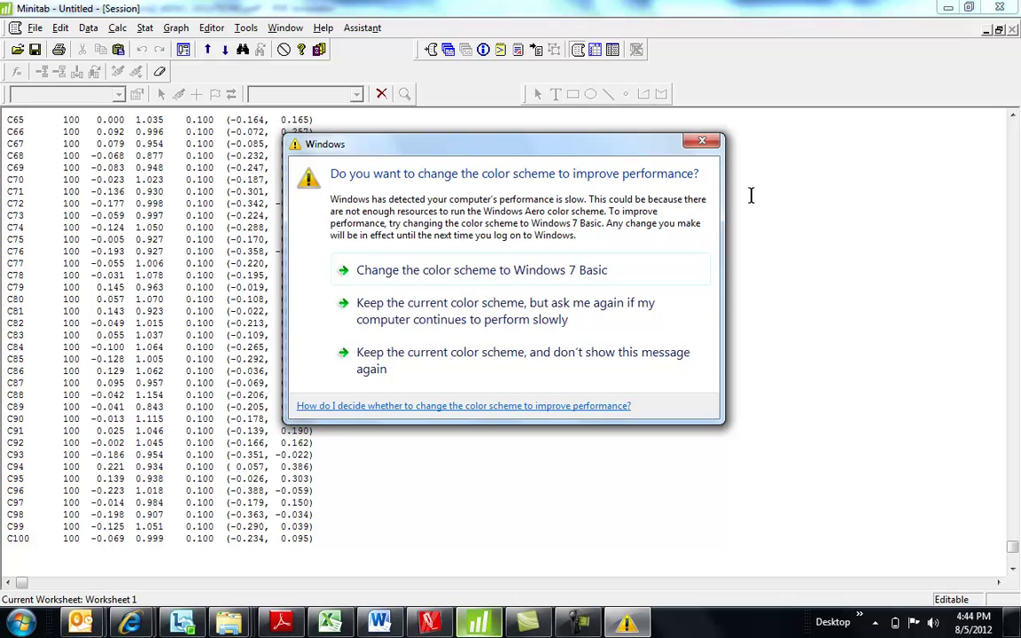
left_click(698, 145)
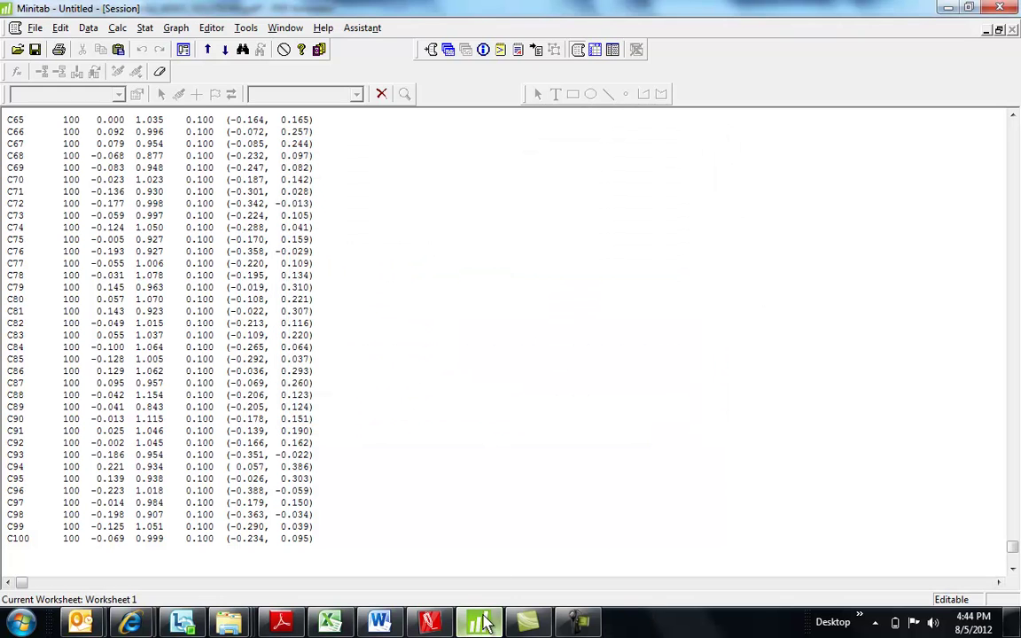
- Back in the lecture notes, underline the 95% confidence intervals simulation step and '95 of the 100' on page 135
left_click(431, 625)
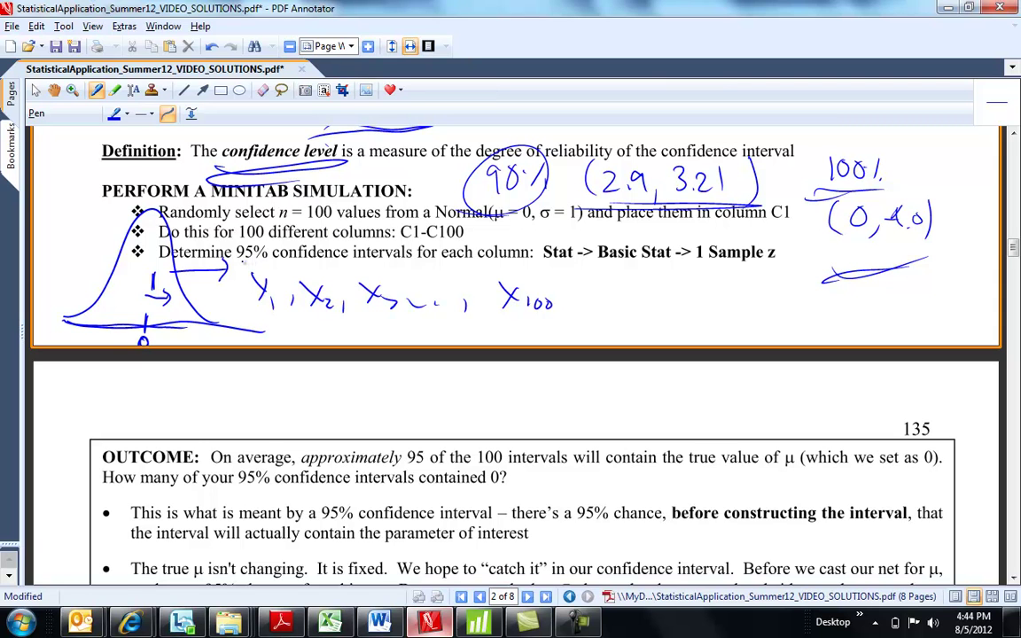
left_click_drag(236, 263, 516, 263)
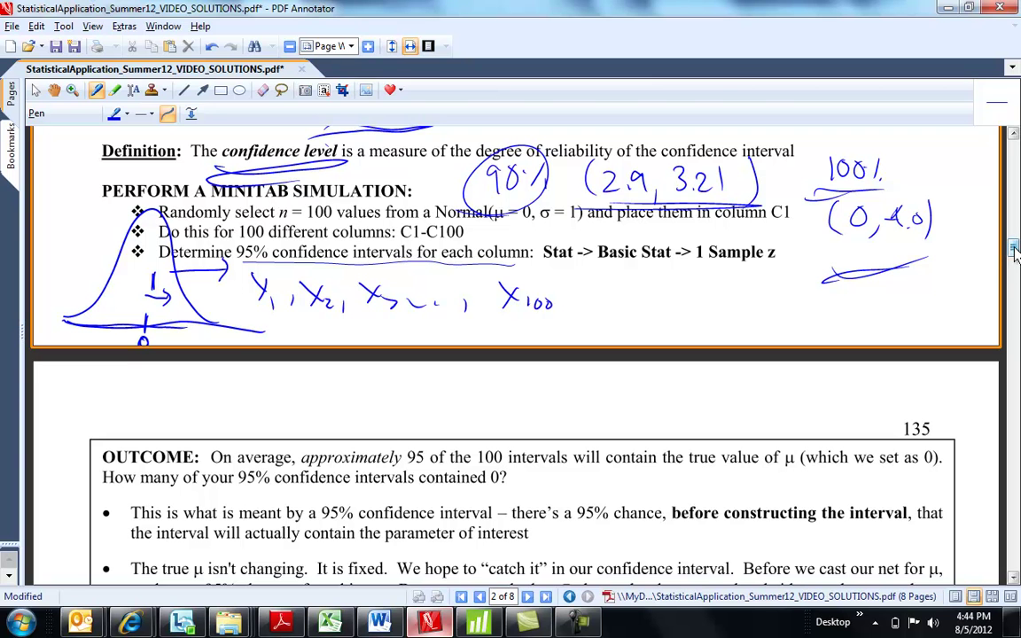
left_click_drag(1015, 250, 1016, 260)
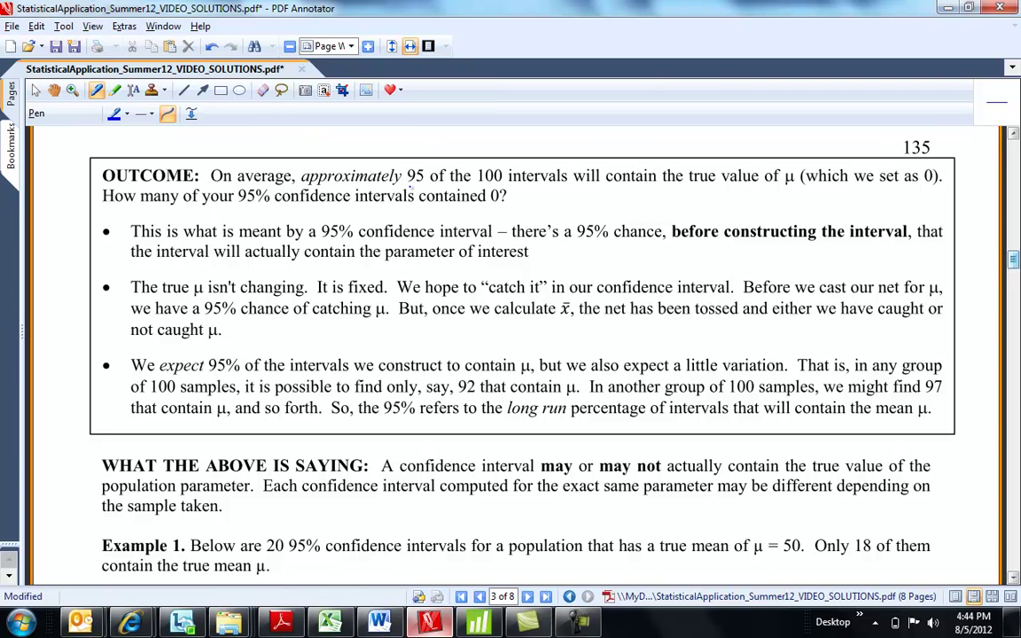
left_click_drag(411, 186, 514, 190)
- Underline 'true μ isn't changing', 'calculate x̄' and 'expect 95%', dismissing the colour-scheme prompt
left_click_drag(148, 295, 282, 296)
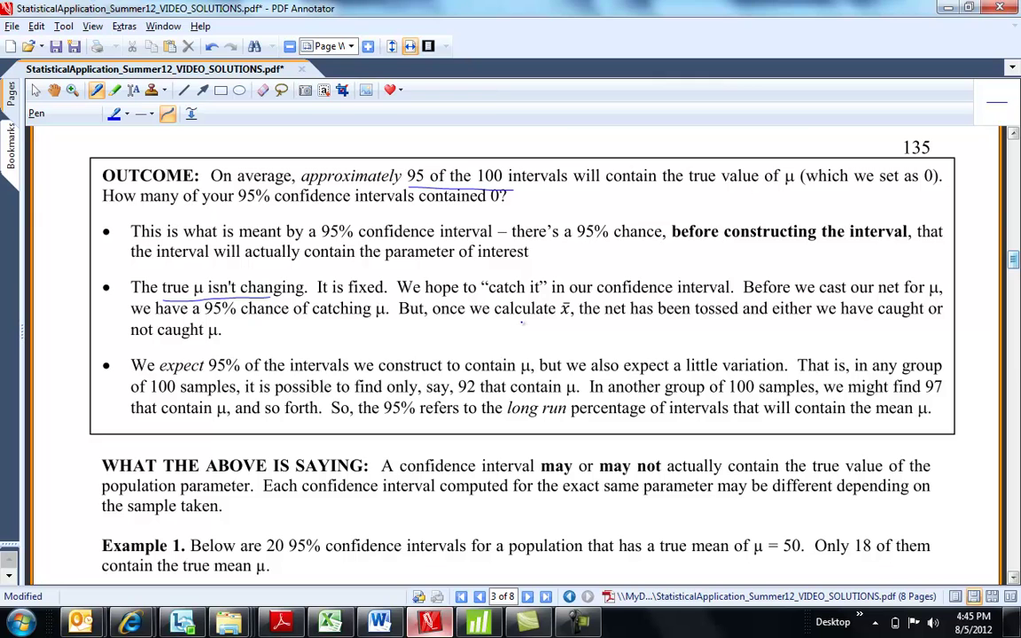
left_click_drag(515, 324, 585, 324)
left_click_drag(160, 375, 239, 377)
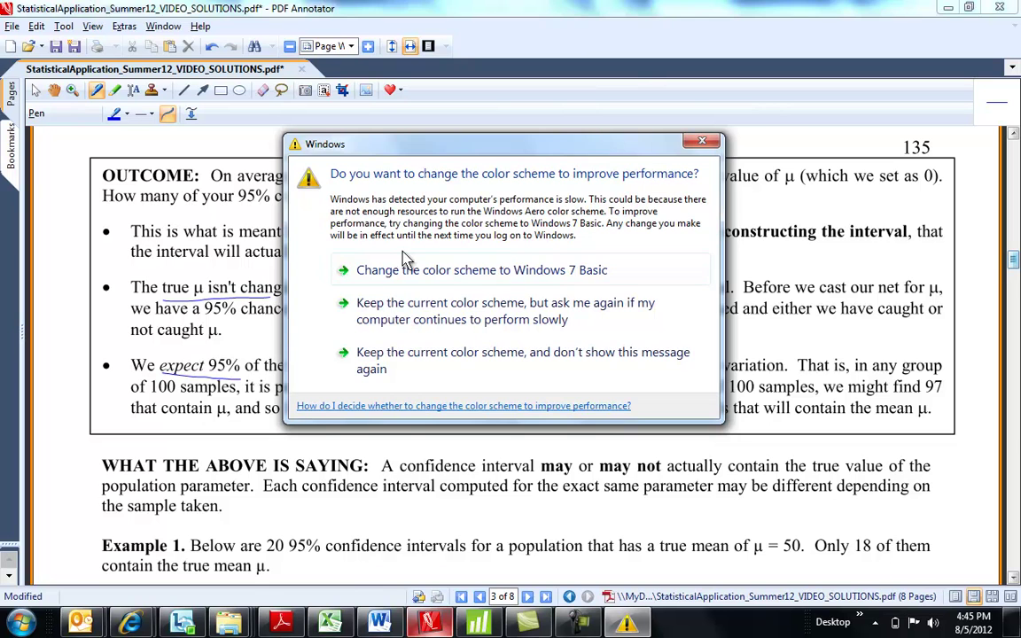
left_click(702, 141)
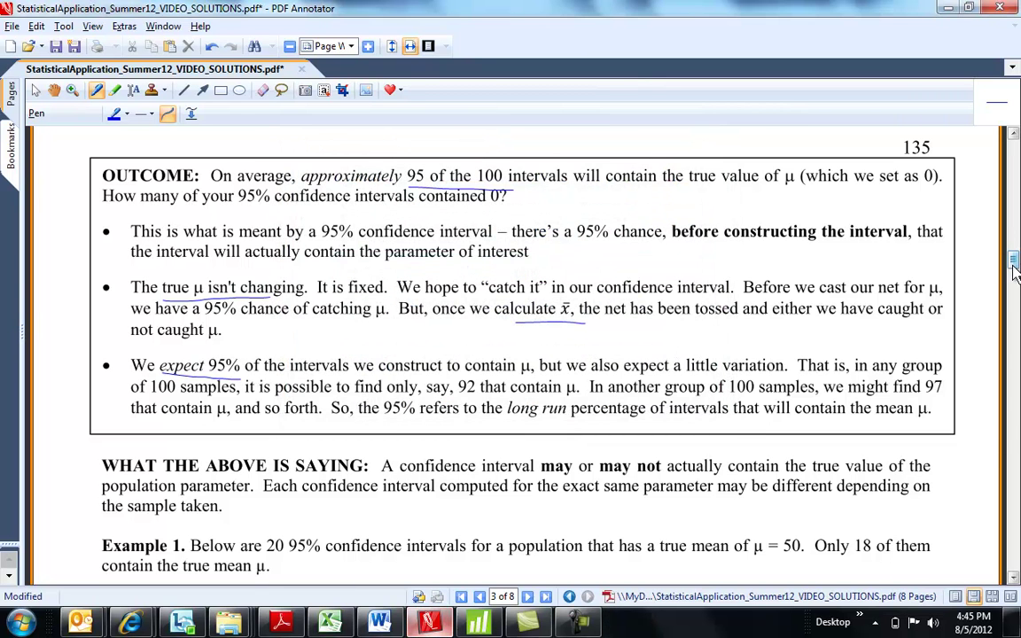
left_click_drag(1015, 268, 1015, 282)
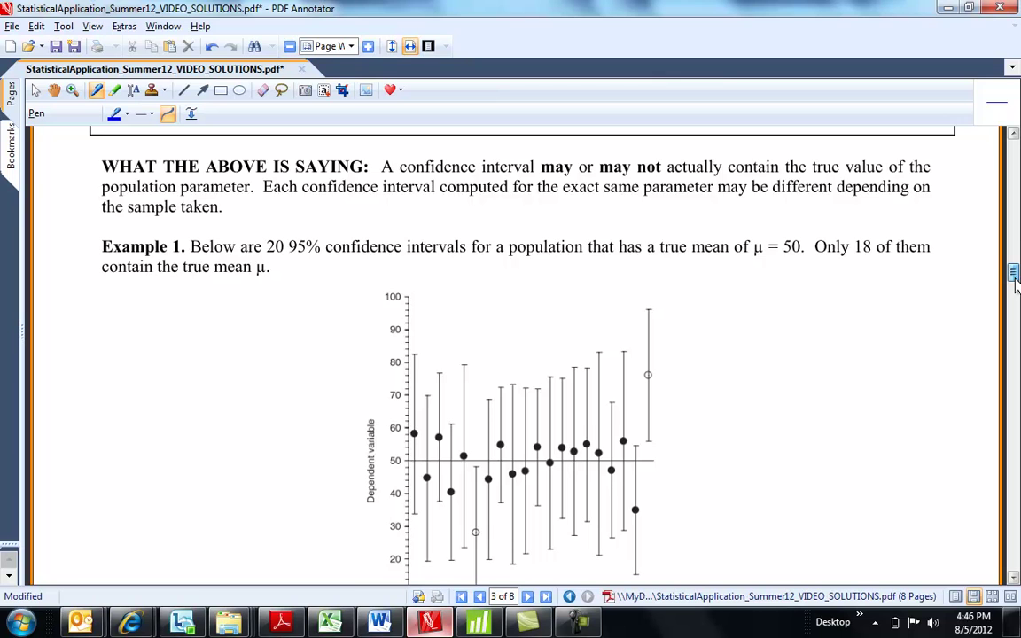
- Scroll past the Example 1 chart until Example 2 on students' summer earnings is visible
left_click_drag(1016, 282, 1015, 288)
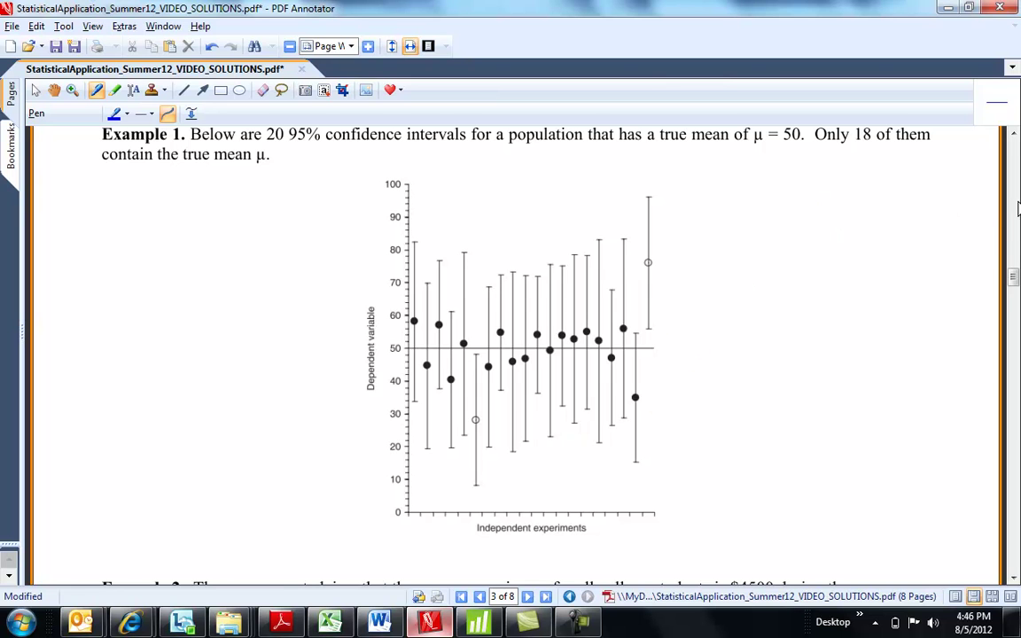
left_click_drag(1016, 280, 1015, 297)
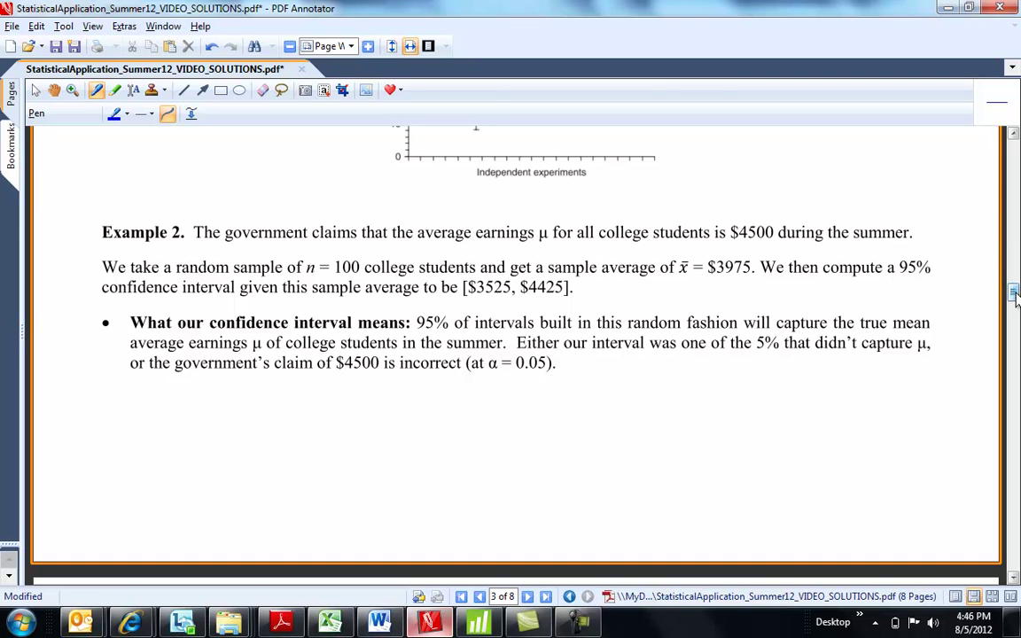
- Circle the [$3525, $4425] interval and underline $4500 and x̄ = $3975, redrawing the $4500 underline neatly
mouse_move(582, 278)
left_mouse_down()
mouse_move(546, 267)
mouse_move(459, 284)
mouse_move(533, 323)
mouse_move(572, 286)
left_mouse_up()
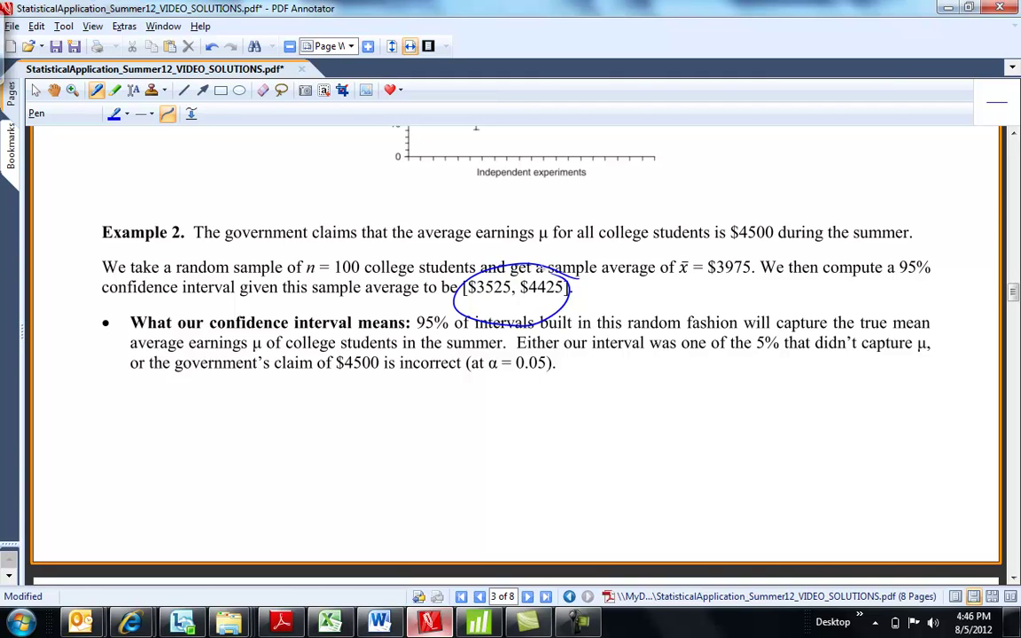
left_click_drag(732, 250, 786, 252)
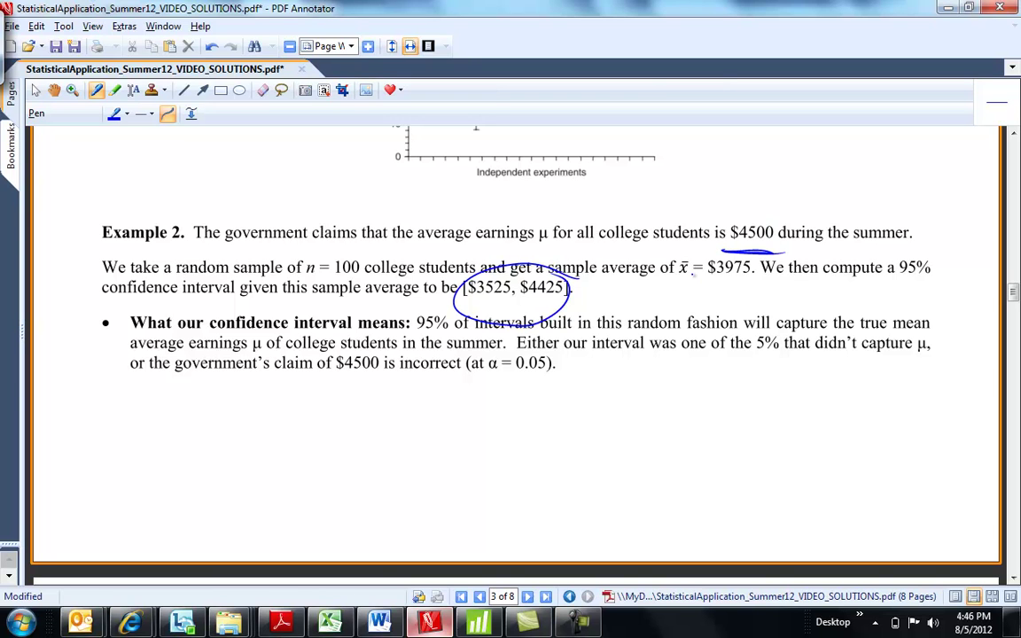
left_click_drag(677, 286, 753, 288)
mouse_move(532, 266)
left_mouse_down()
mouse_move(455, 286)
mouse_move(496, 306)
mouse_move(581, 283)
mouse_move(501, 262)
mouse_move(536, 303)
left_mouse_up()
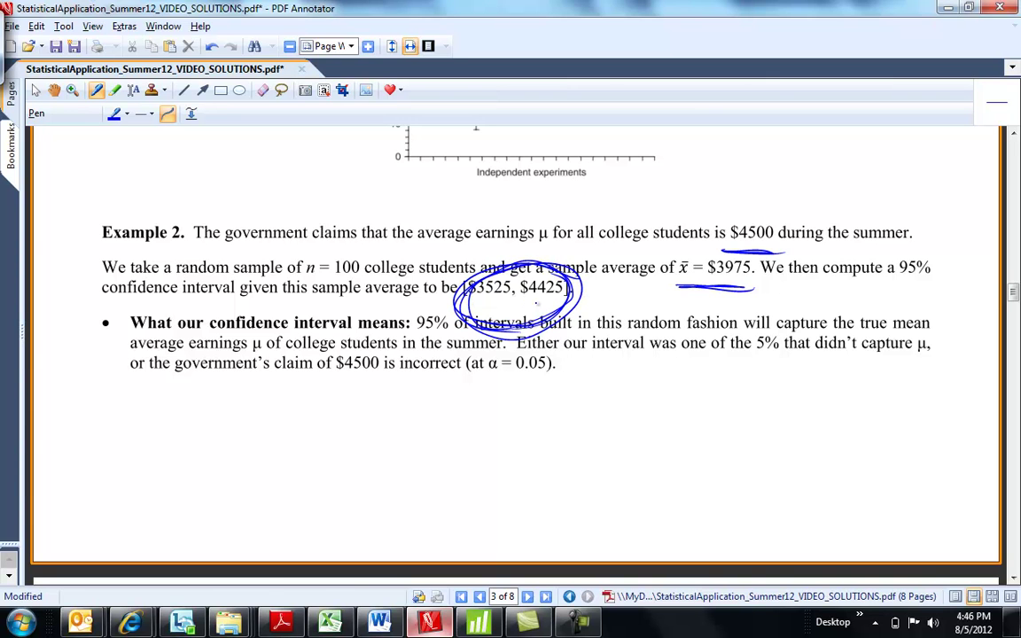
key("ctrl+z")
left_click_drag(571, 285, 514, 258)
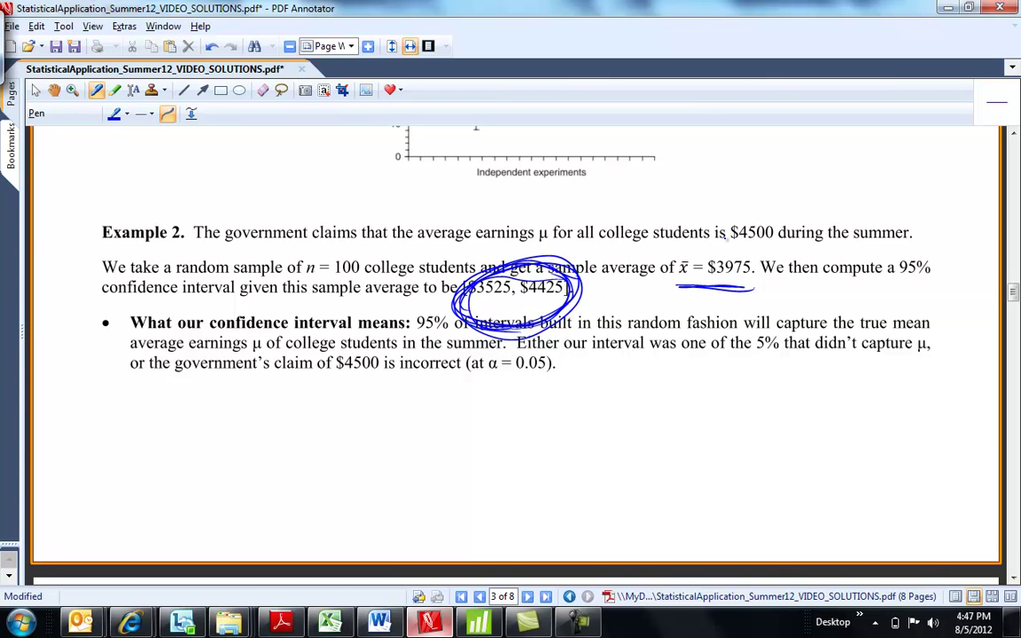
left_click_drag(718, 252, 787, 251)
left_click(576, 621)
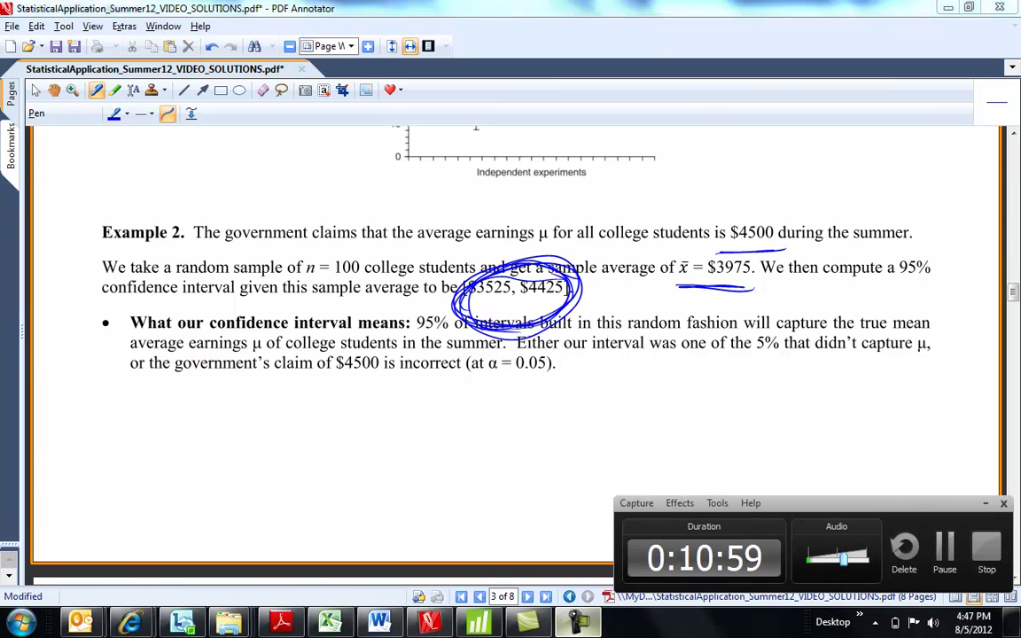